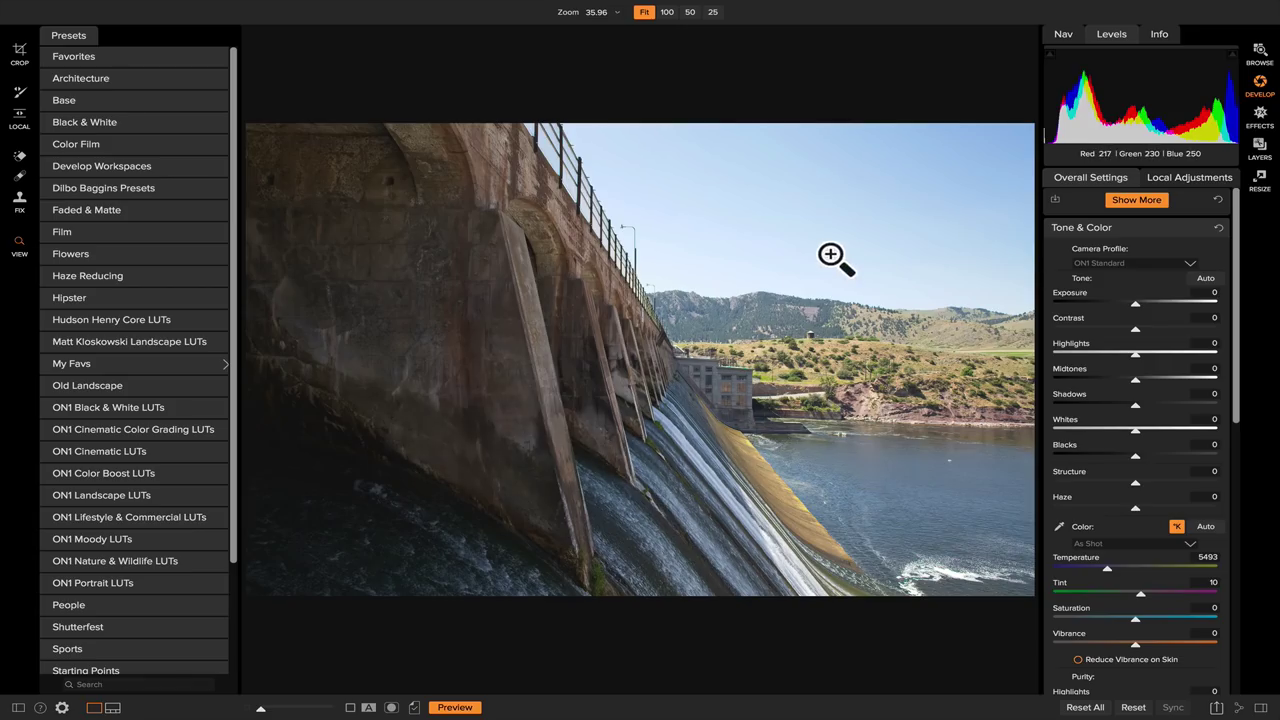
Set up a local adjustment on the dam photo with the Lighten preset and Shadows at 22
{"action": "left_click", "coordinate": [1185, 179]}
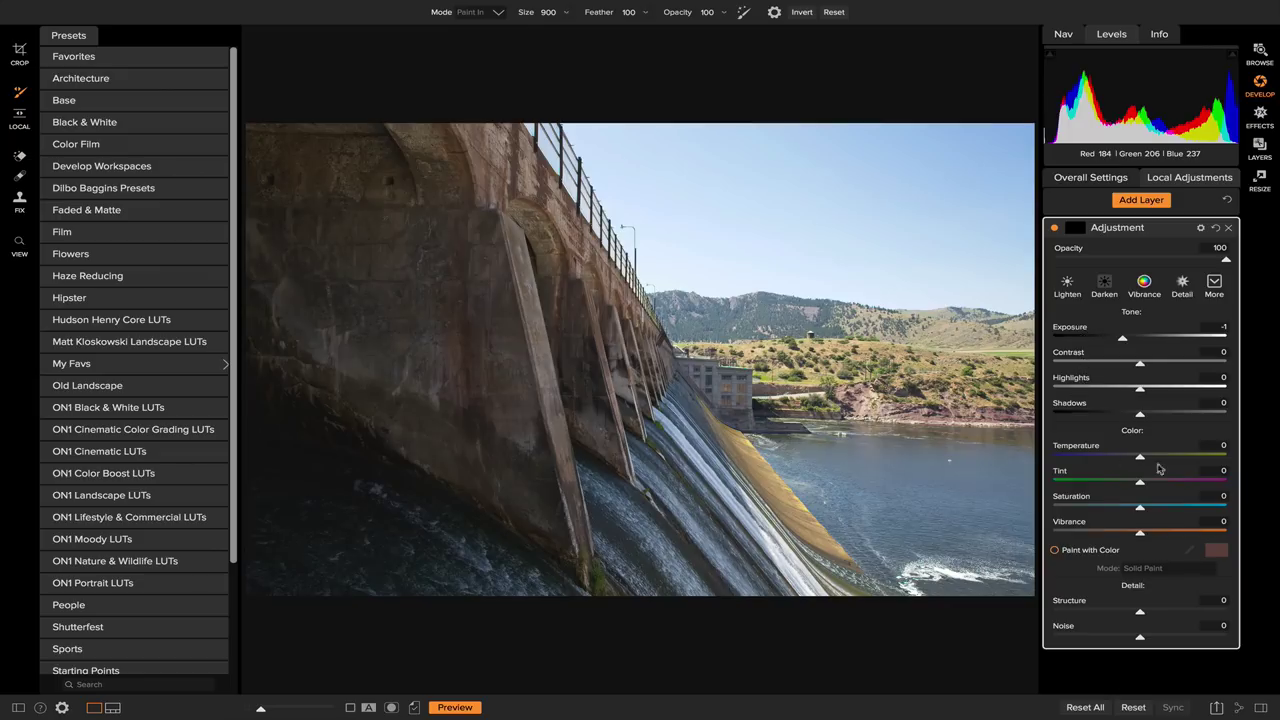
{"action": "left_click", "coordinate": [1100, 180]}
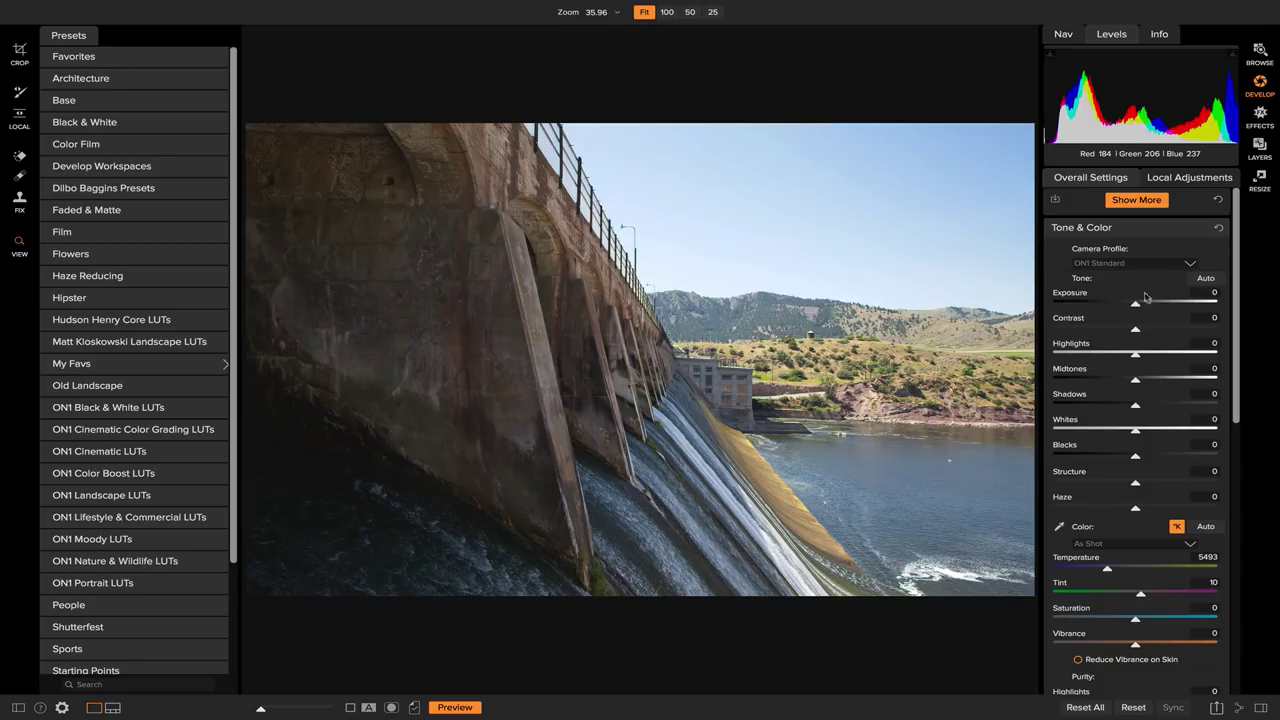
{"action": "left_click", "coordinate": [1190, 180]}
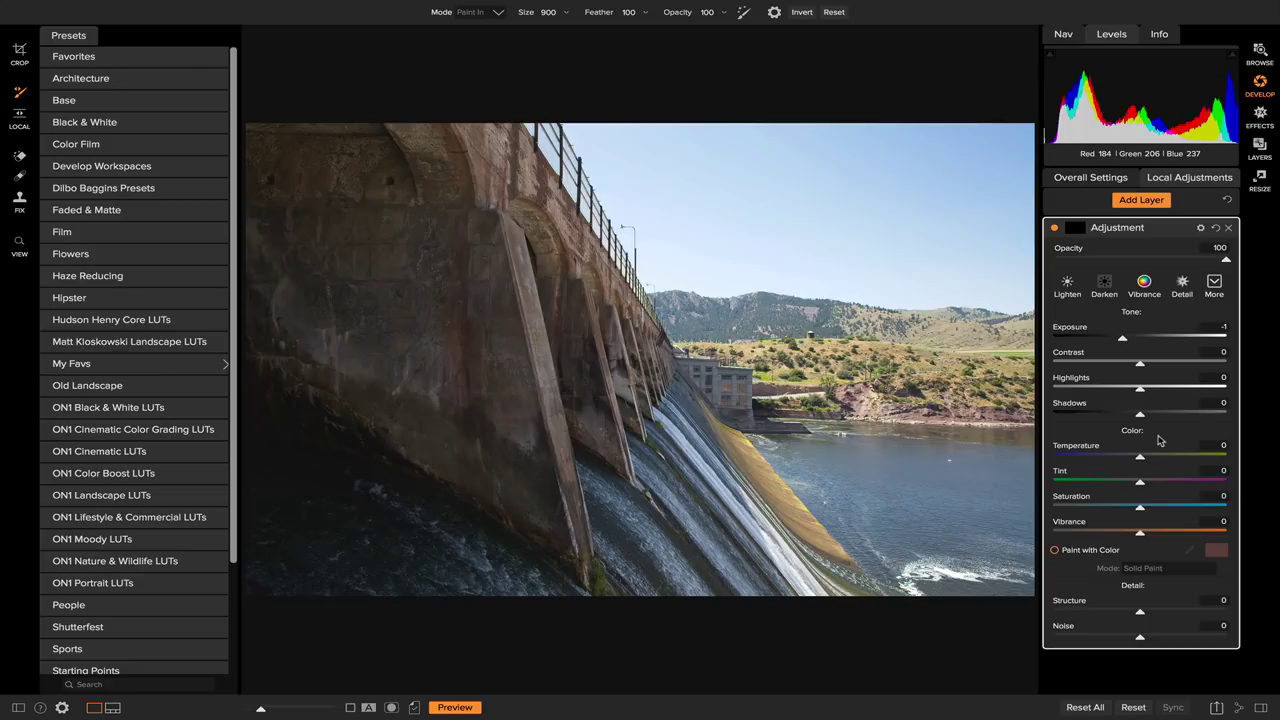
{"action": "left_click", "coordinate": [1076, 296]}
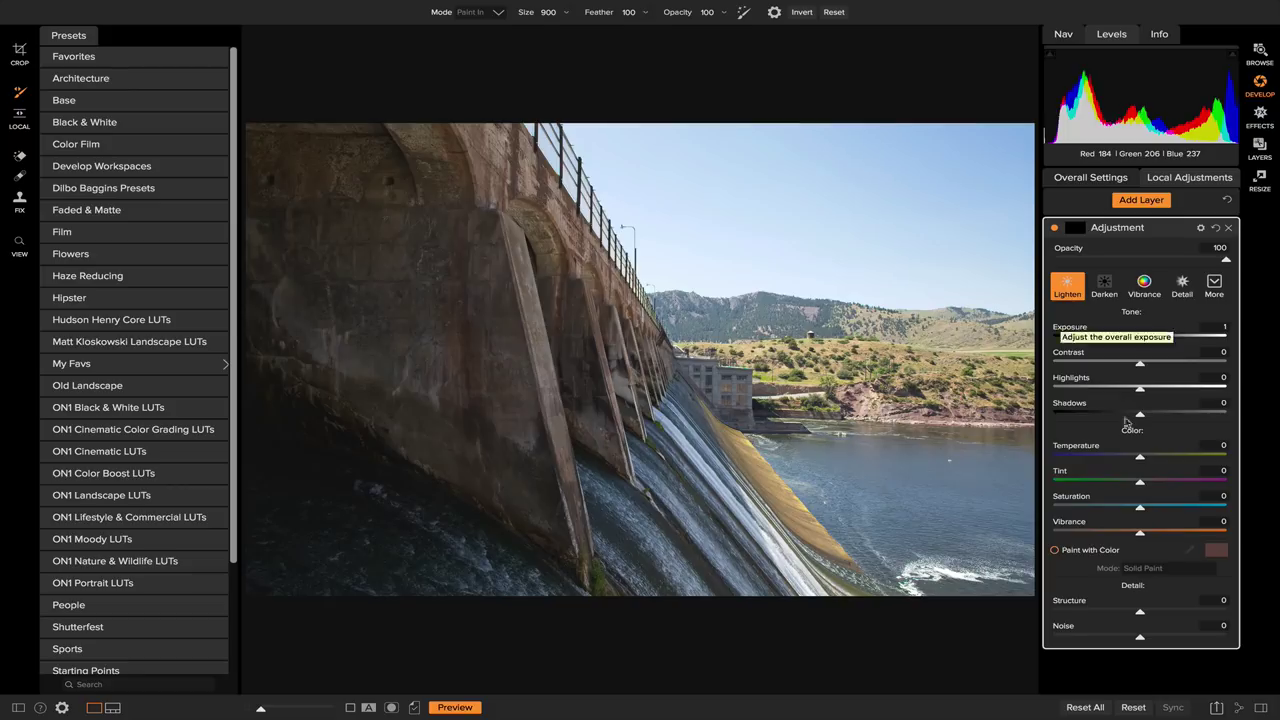
{"action": "left_click_drag", "start_coordinate": [1138, 424], "coordinate": [1160, 419]}
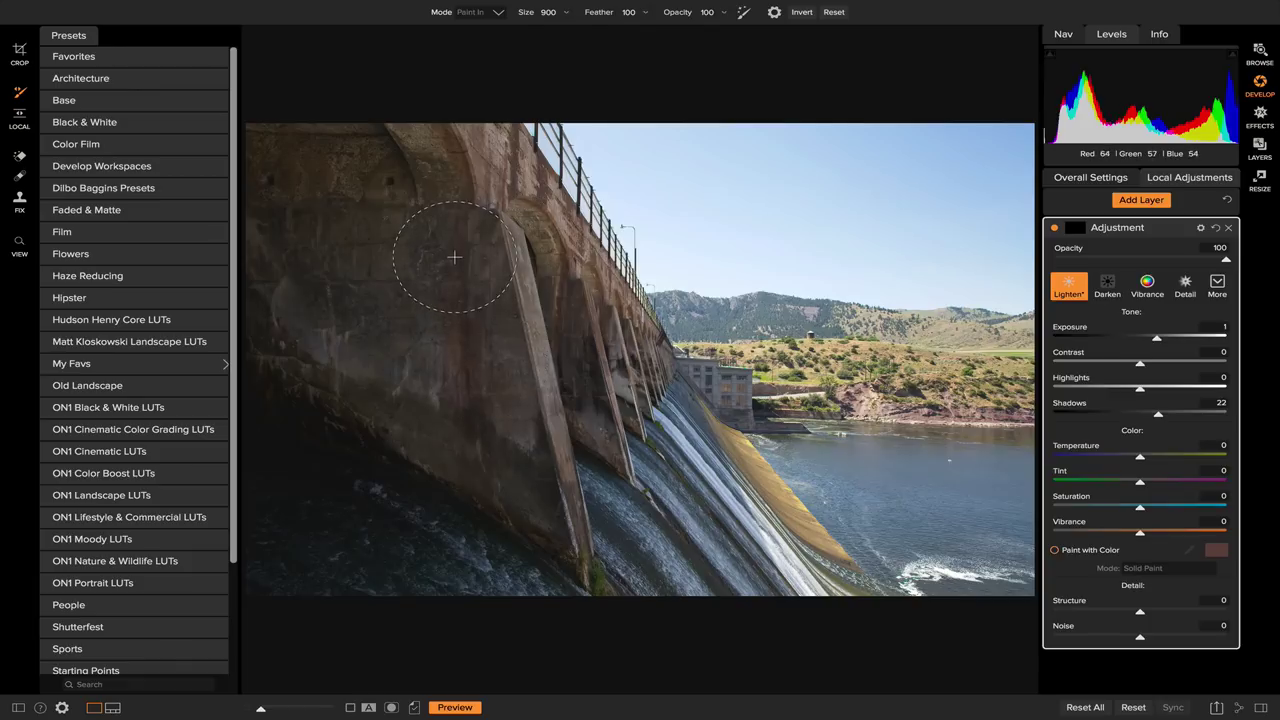
Paint in the lightening over the dark dam wall and shaded water with a large feathered brush, starting at size 1500
{"action": "key", "text": "b"}
{"action": "left_click", "coordinate": [487, 12]}
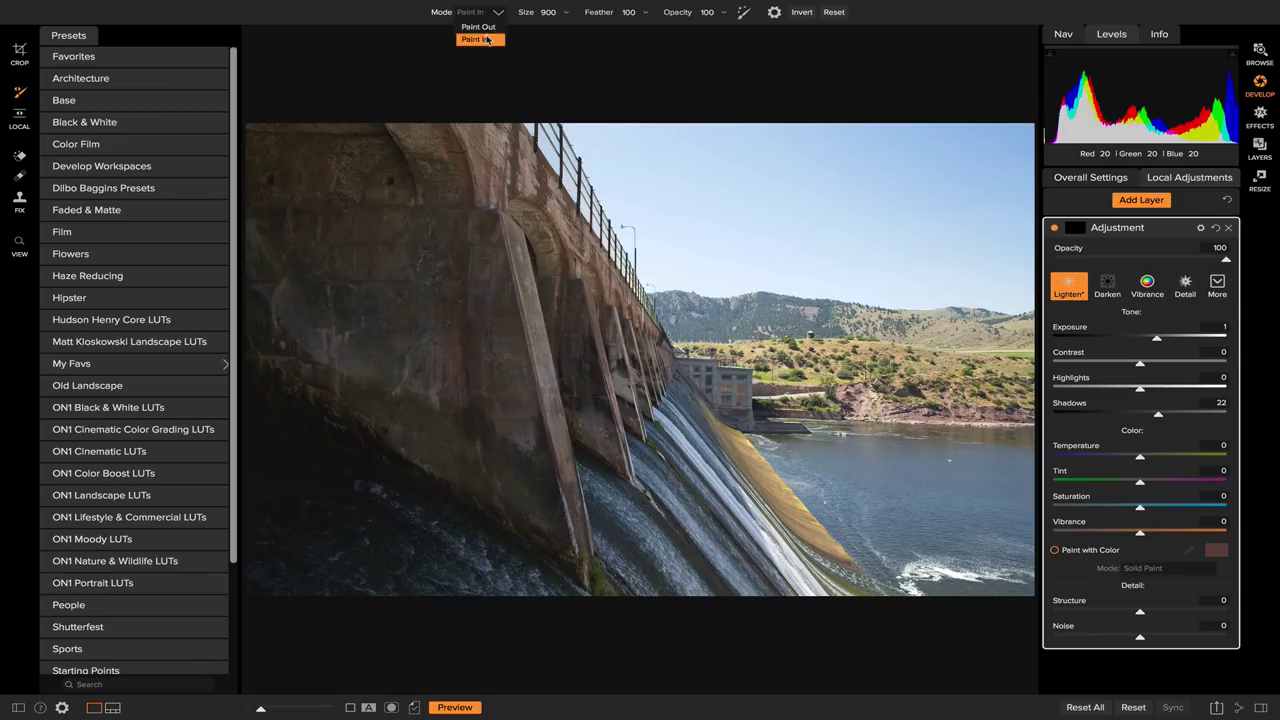
{"action": "left_click", "coordinate": [487, 39]}
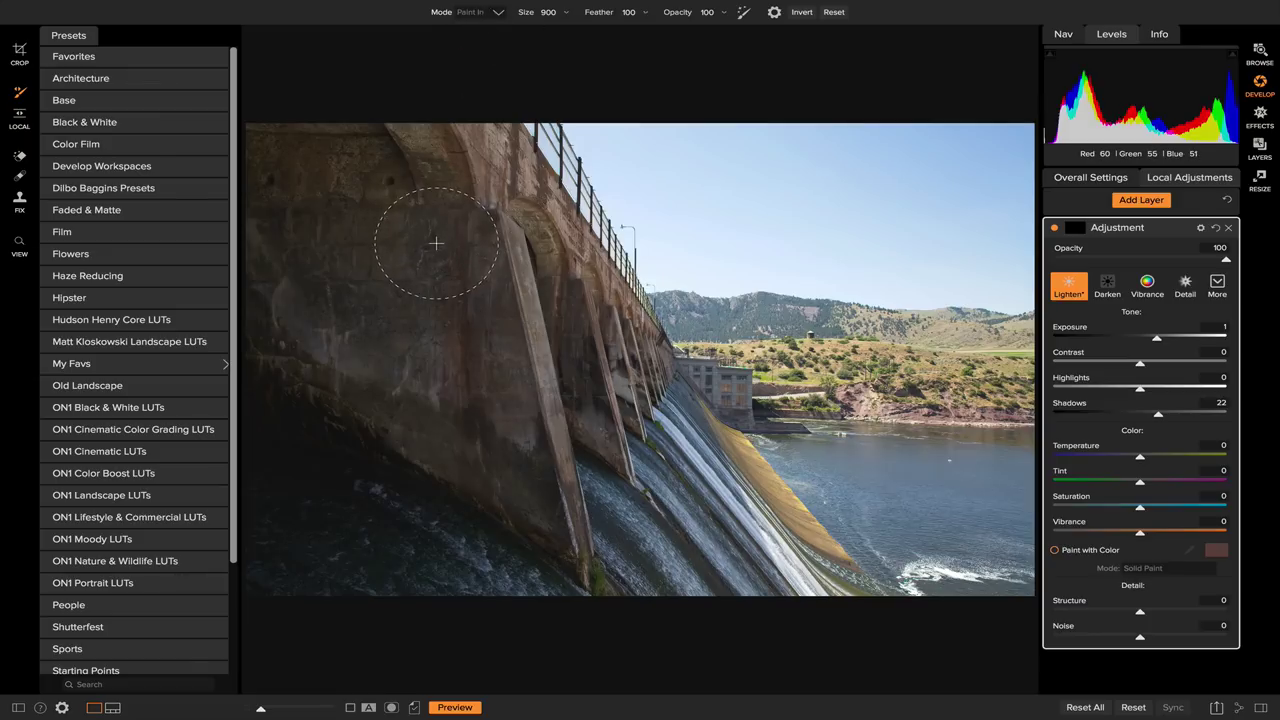
{"action": "key", "text": "bracketright"}
{"action": "key", "text": "bracketright"}
{"action": "key", "text": "bracketright"}
{"action": "key", "text": "bracketright"}
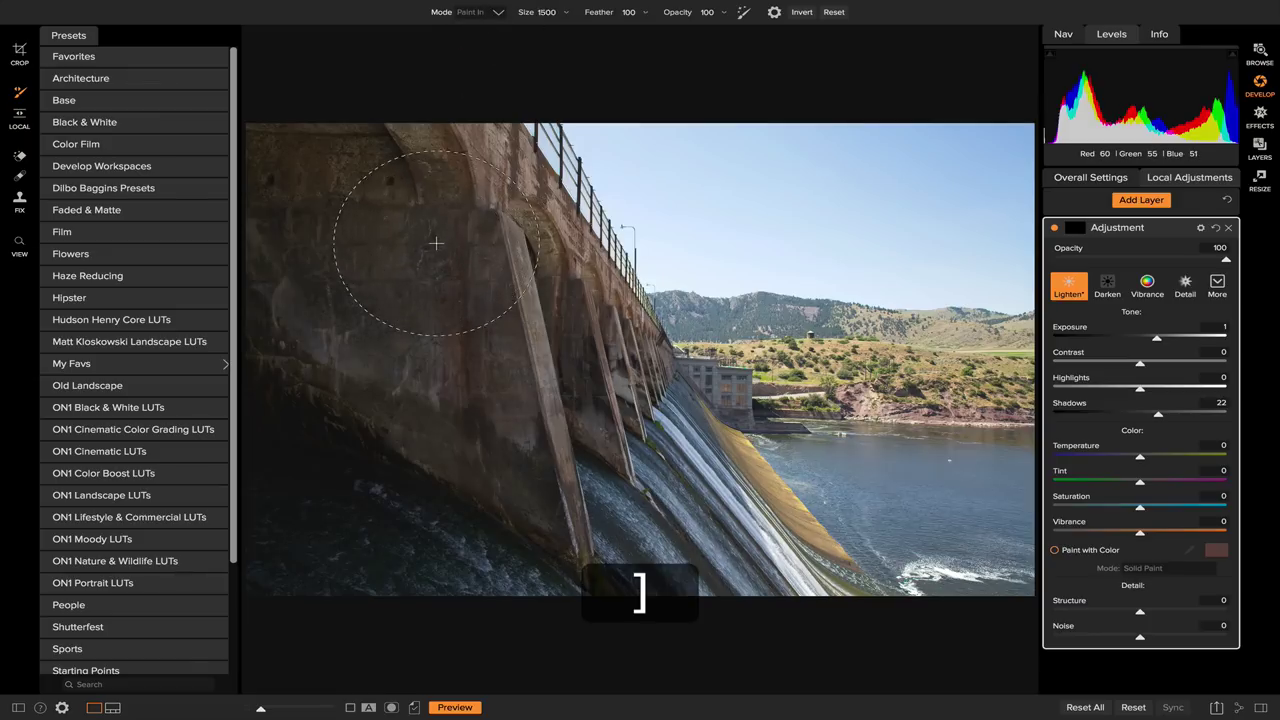
{"action": "mouse_move", "coordinate": [436, 243]}
{"action": "left_mouse_down"}
{"action": "mouse_move", "coordinate": [484, 342]}
{"action": "mouse_move", "coordinate": [592, 439]}
{"action": "left_mouse_up"}
{"action": "mouse_move", "coordinate": [549, 521]}
{"action": "left_mouse_down"}
{"action": "mouse_move", "coordinate": [410, 454]}
{"action": "mouse_move", "coordinate": [321, 463]}
{"action": "mouse_move", "coordinate": [289, 447]}
{"action": "mouse_move", "coordinate": [319, 296]}
{"action": "mouse_move", "coordinate": [288, 152]}
{"action": "left_mouse_up"}
{"action": "mouse_move", "coordinate": [253, 494]}
{"action": "left_mouse_down"}
{"action": "mouse_move", "coordinate": [443, 528]}
{"action": "mouse_move", "coordinate": [634, 600]}
{"action": "mouse_move", "coordinate": [620, 610]}
{"action": "left_mouse_up"}
{"action": "mouse_move", "coordinate": [581, 461]}
{"action": "left_mouse_down"}
{"action": "mouse_move", "coordinate": [536, 358]}
{"action": "mouse_move", "coordinate": [473, 330]}
{"action": "mouse_move", "coordinate": [423, 278]}
{"action": "mouse_move", "coordinate": [396, 221]}
{"action": "mouse_move", "coordinate": [402, 203]}
{"action": "mouse_move", "coordinate": [491, 281]}
{"action": "mouse_move", "coordinate": [413, 223]}
{"action": "mouse_move", "coordinate": [594, 468]}
{"action": "mouse_move", "coordinate": [597, 531]}
{"action": "mouse_move", "coordinate": [581, 491]}
{"action": "mouse_move", "coordinate": [708, 641]}
{"action": "mouse_move", "coordinate": [630, 566]}
{"action": "mouse_move", "coordinate": [661, 609]}
{"action": "mouse_move", "coordinate": [669, 601]}
{"action": "mouse_move", "coordinate": [367, 557]}
{"action": "mouse_move", "coordinate": [311, 526]}
{"action": "mouse_move", "coordinate": [293, 601]}
{"action": "mouse_move", "coordinate": [362, 467]}
{"action": "mouse_move", "coordinate": [450, 409]}
{"action": "mouse_move", "coordinate": [578, 538]}
{"action": "mouse_move", "coordinate": [522, 475]}
{"action": "left_mouse_up"}
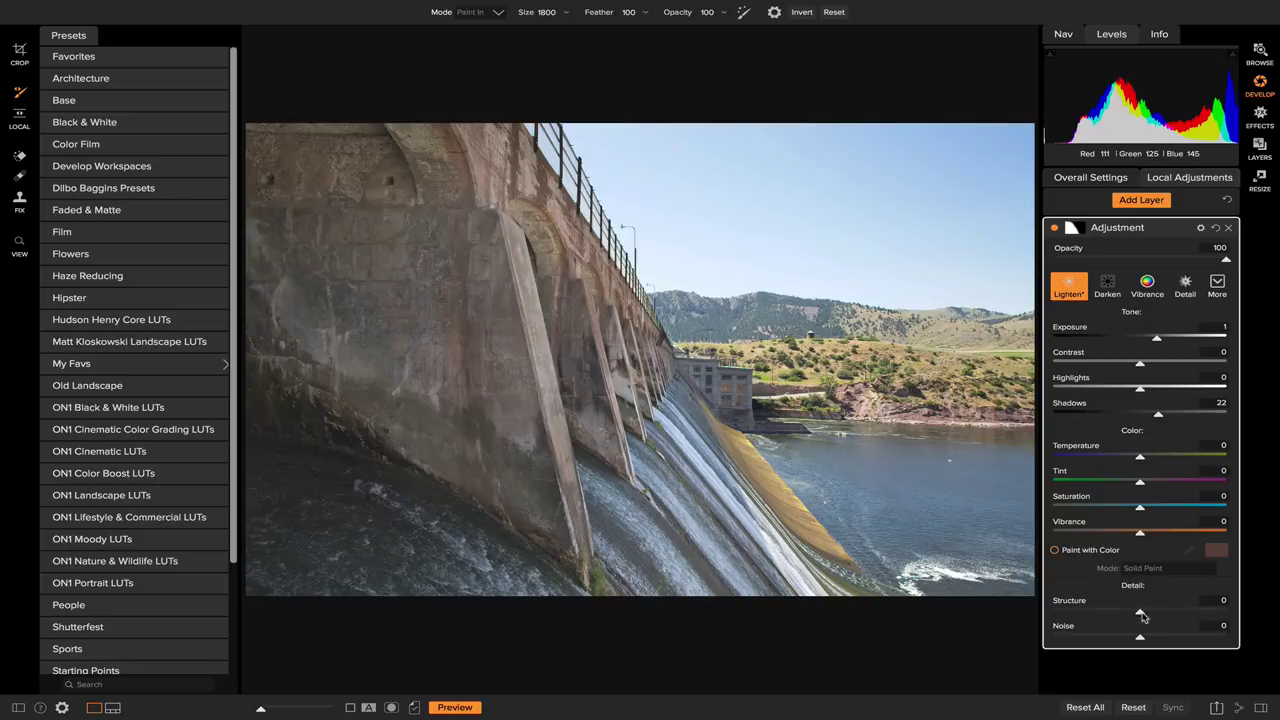
Set the local adjustment's Structure to 36 and apply the 400 Fuji Neopan film preset to the photo
{"action": "left_click", "coordinate": [1213, 600]}
{"action": "left_click_drag", "start_coordinate": [1141, 612], "coordinate": [1171, 618]}
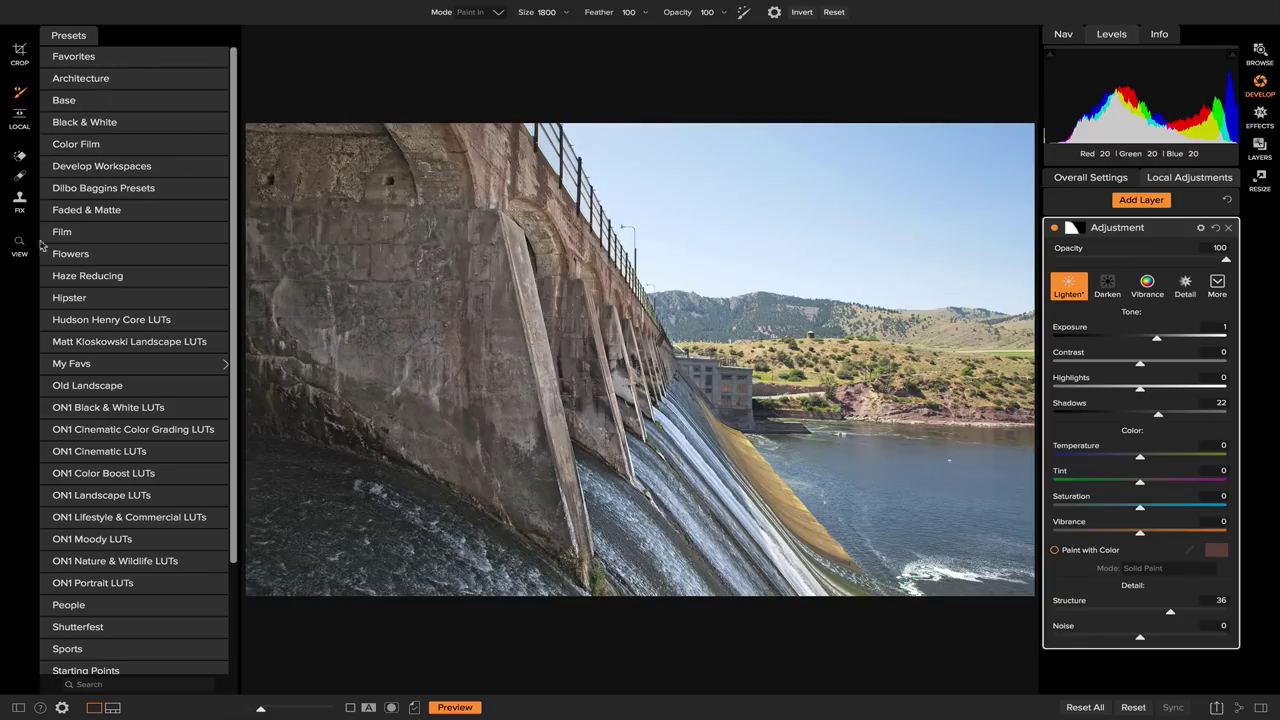
{"action": "left_click", "coordinate": [87, 234]}
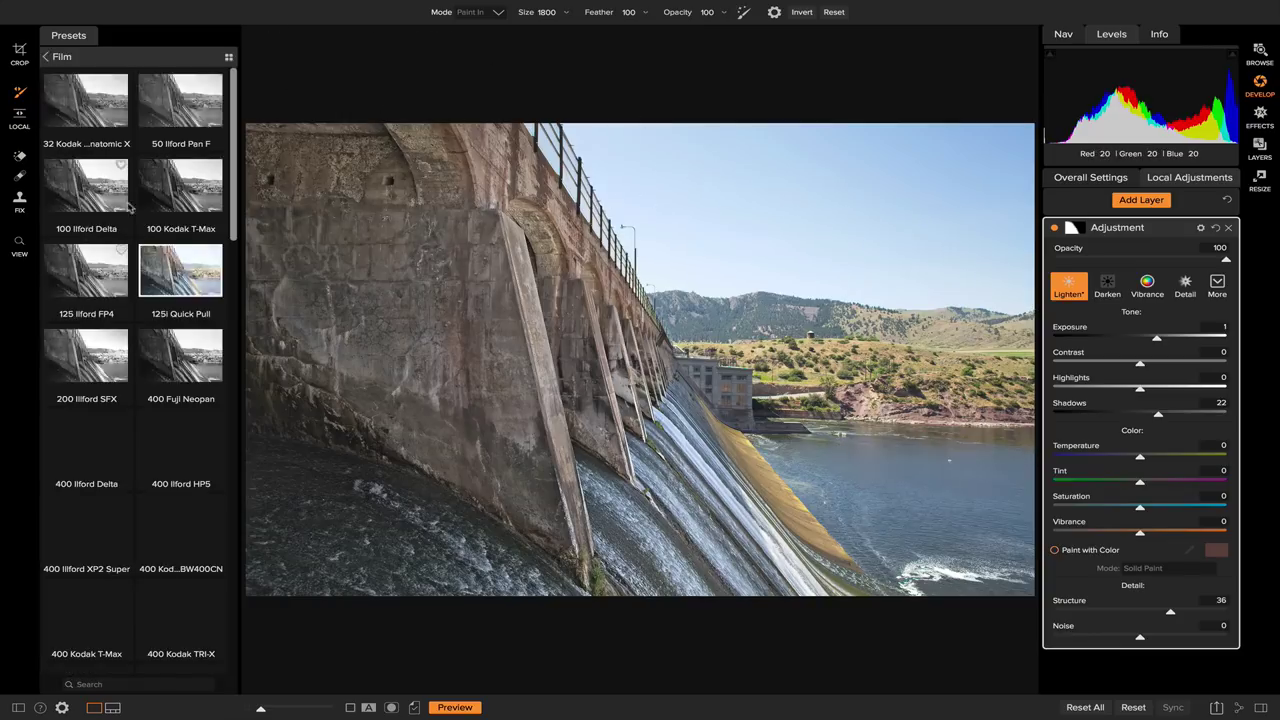
{"action": "left_click", "coordinate": [175, 366]}
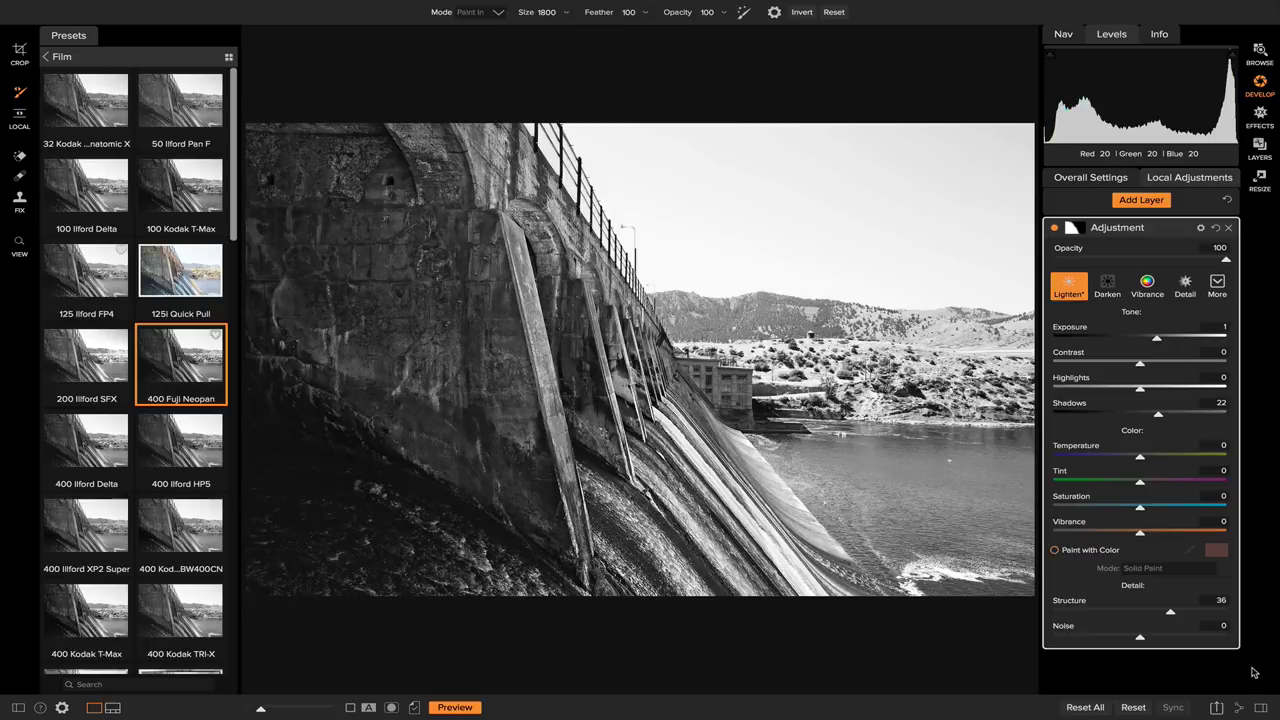
Compare the dam photo with its original, and with the local adjustment switched off and on
{"action": "key", "text": "backslash"}
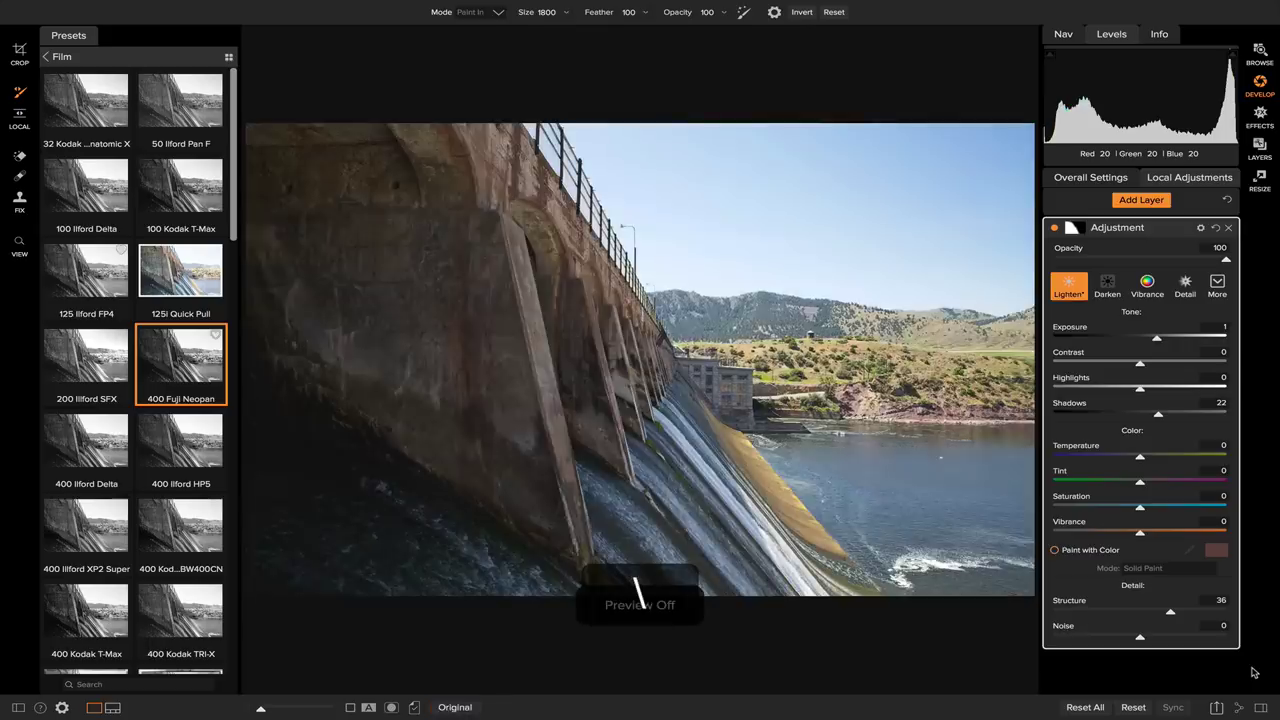
{"action": "key", "text": "backslash"}
{"action": "key", "text": "backslash"}
{"action": "key", "text": "backslash"}
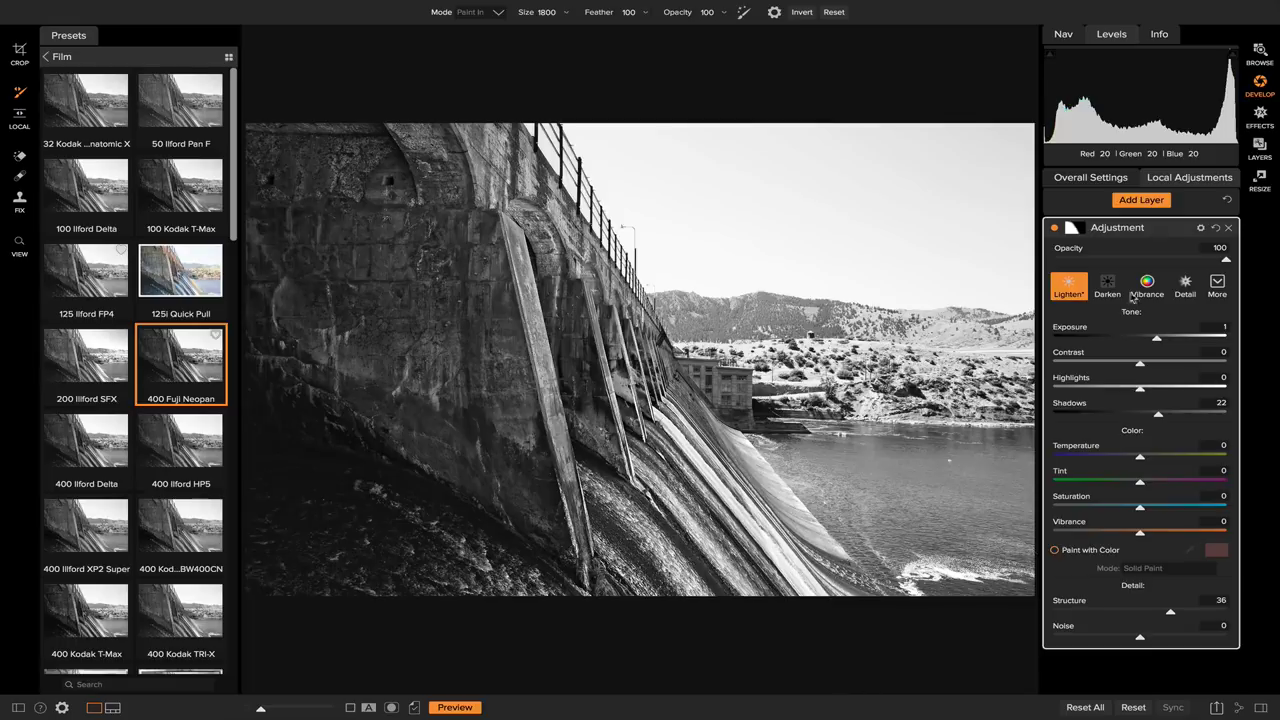
{"action": "left_click", "coordinate": [1055, 228]}
{"action": "left_click", "coordinate": [1055, 228]}
{"action": "left_click", "coordinate": [1055, 228]}
{"action": "left_click", "coordinate": [1055, 228]}
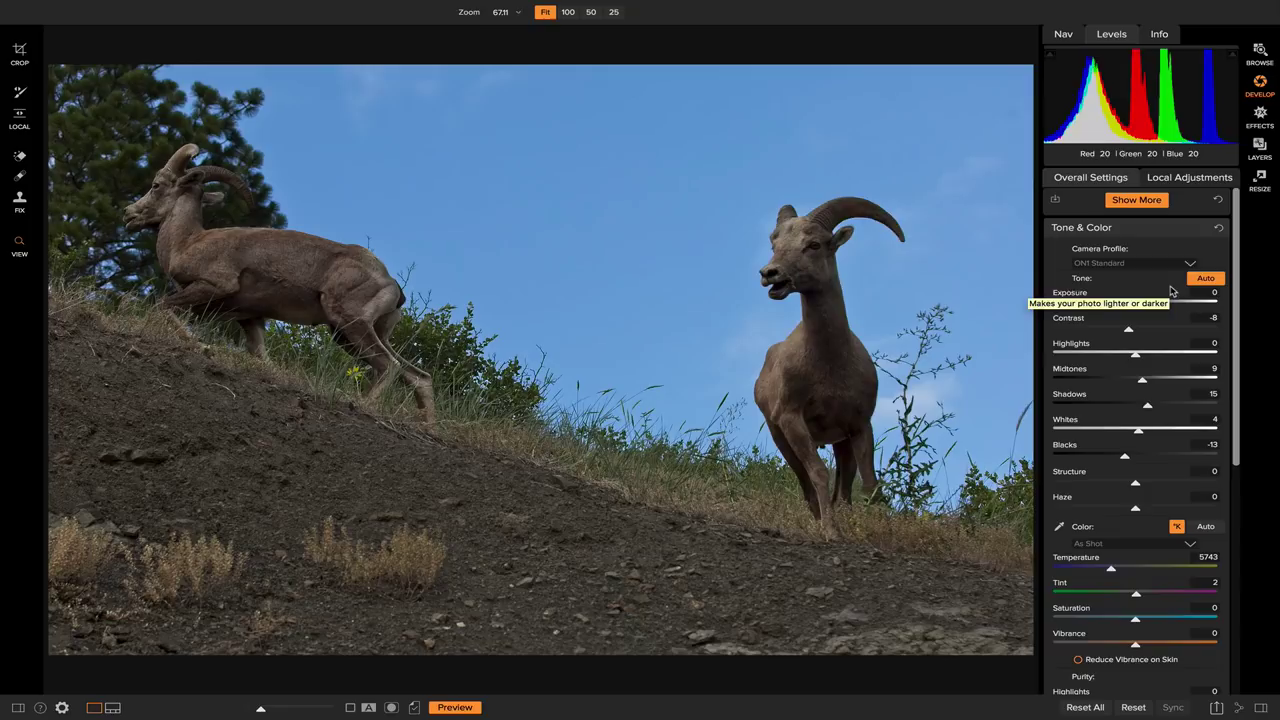
Compare the bighorn sheep photo before and after the automatic tone correction
{"action": "key", "text": "backslash"}
{"action": "key", "text": "backslash"}
{"action": "key", "text": "backslash"}
{"action": "key", "text": "backslash"}
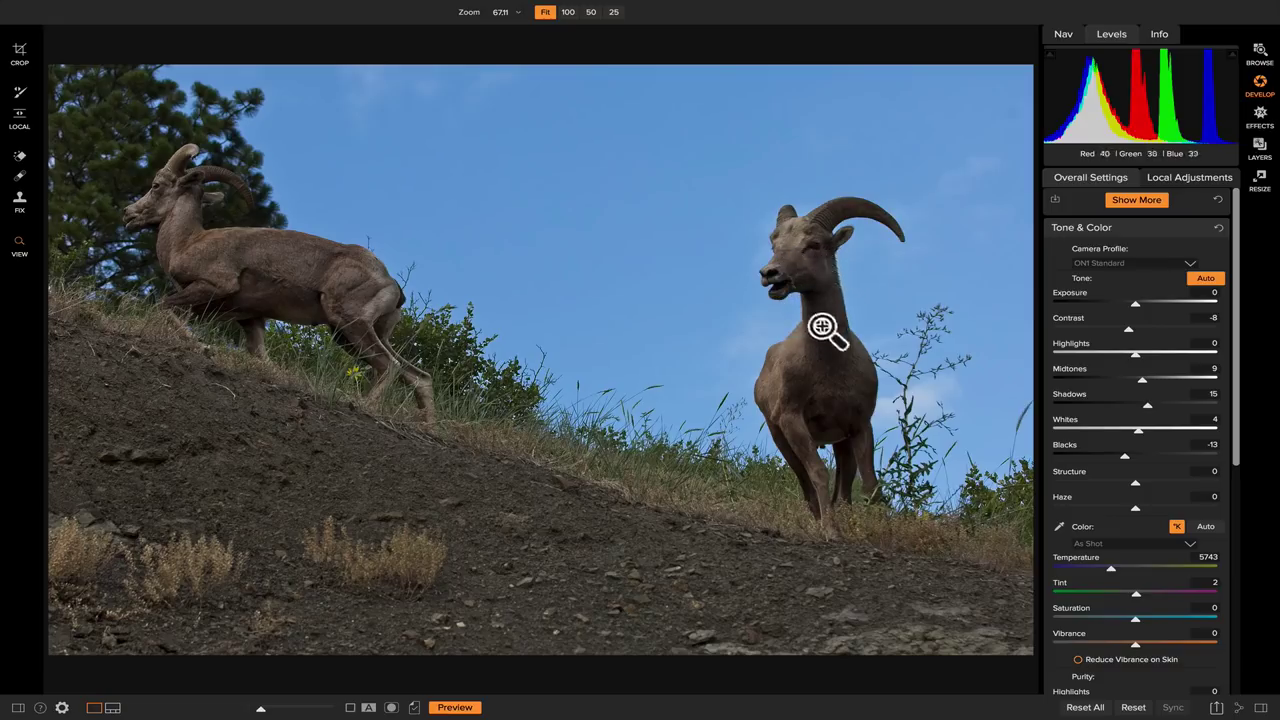
Paint a local Lighten adjustment with Shadows at 19 over the front-facing sheep's head, neck and chest
{"action": "left_click", "coordinate": [831, 270]}
{"action": "left_click_drag", "start_coordinate": [817, 271], "coordinate": [766, 271]}
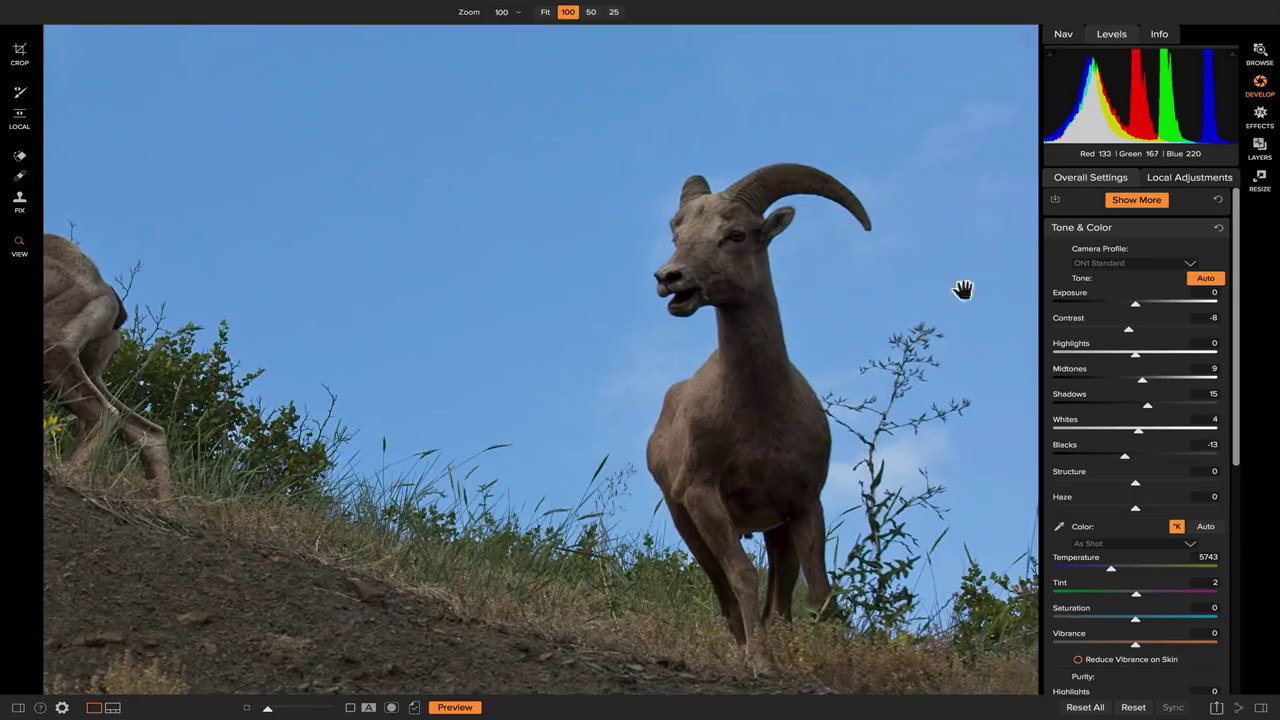
{"action": "left_click", "coordinate": [1190, 178]}
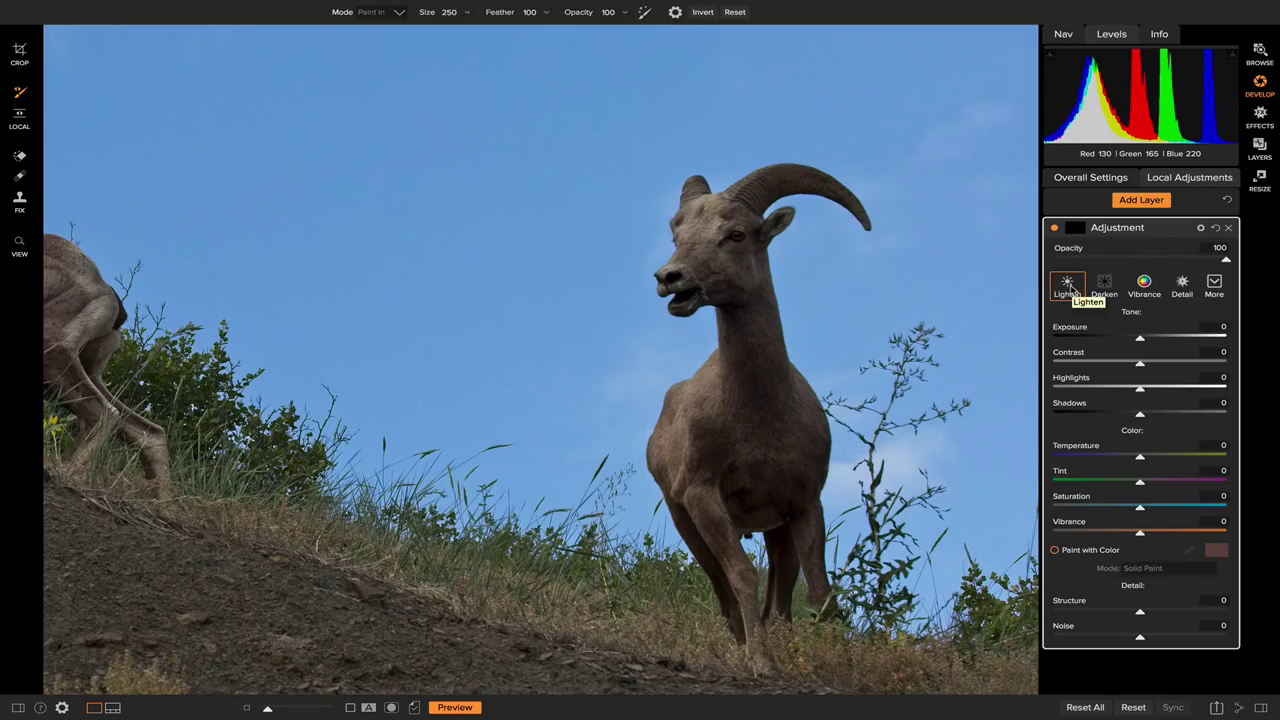
{"action": "left_click", "coordinate": [1070, 287]}
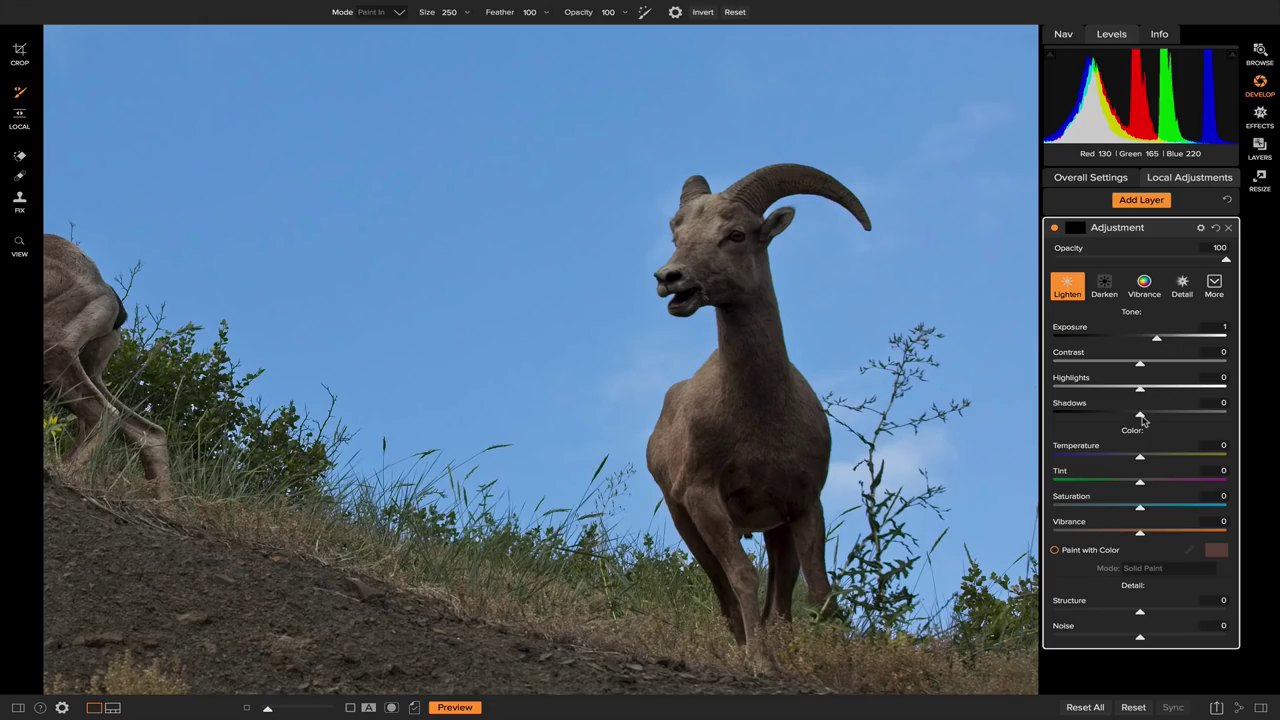
{"action": "left_click_drag", "start_coordinate": [1147, 422], "coordinate": [1157, 425]}
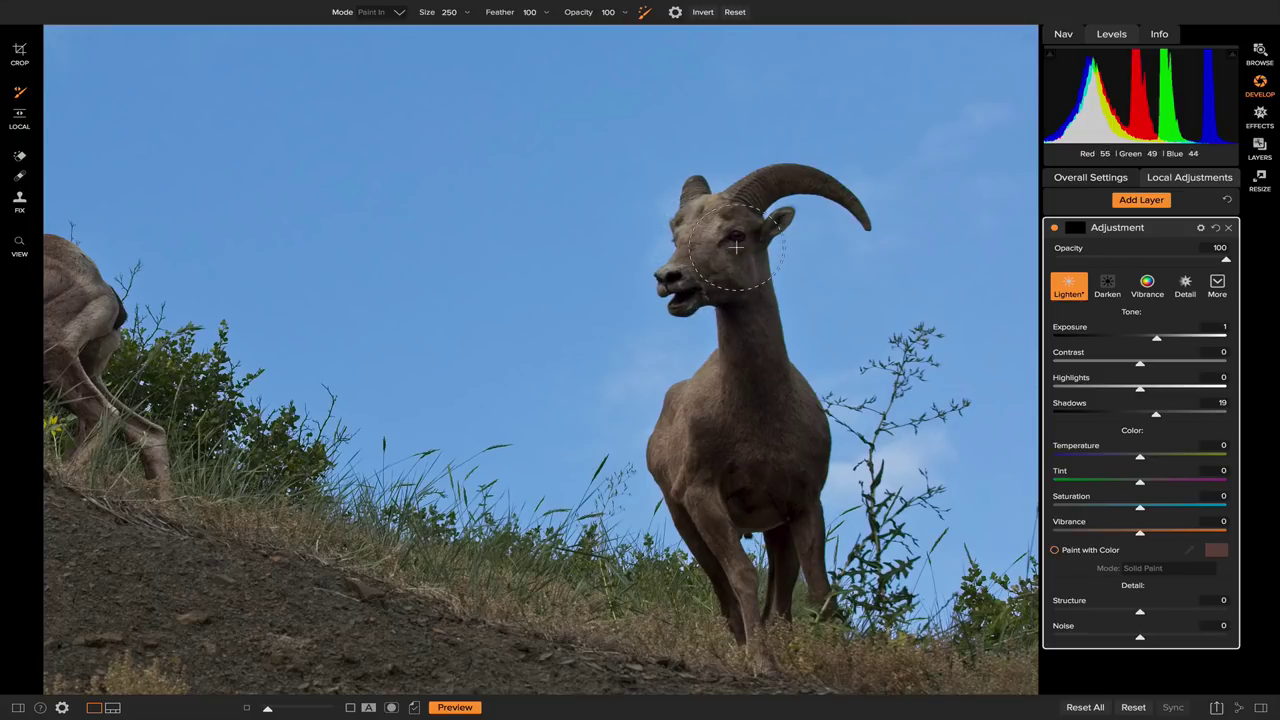
{"action": "mouse_move", "coordinate": [705, 243]}
{"action": "left_mouse_down"}
{"action": "mouse_move", "coordinate": [749, 238]}
{"action": "mouse_move", "coordinate": [742, 265]}
{"action": "mouse_move", "coordinate": [705, 272]}
{"action": "mouse_move", "coordinate": [748, 320]}
{"action": "mouse_move", "coordinate": [752, 400]}
{"action": "mouse_move", "coordinate": [742, 295]}
{"action": "mouse_move", "coordinate": [754, 403]}
{"action": "mouse_move", "coordinate": [781, 418]}
{"action": "mouse_move", "coordinate": [795, 453]}
{"action": "mouse_move", "coordinate": [727, 236]}
{"action": "mouse_move", "coordinate": [734, 205]}
{"action": "mouse_move", "coordinate": [763, 189]}
{"action": "mouse_move", "coordinate": [839, 192]}
{"action": "mouse_move", "coordinate": [766, 178]}
{"action": "mouse_move", "coordinate": [740, 190]}
{"action": "mouse_move", "coordinate": [727, 230]}
{"action": "mouse_move", "coordinate": [715, 305]}
{"action": "mouse_move", "coordinate": [758, 439]}
{"action": "mouse_move", "coordinate": [768, 368]}
{"action": "mouse_move", "coordinate": [769, 455]}
{"action": "mouse_move", "coordinate": [777, 410]}
{"action": "mouse_move", "coordinate": [787, 463]}
{"action": "mouse_move", "coordinate": [768, 420]}
{"action": "mouse_move", "coordinate": [771, 458]}
{"action": "left_mouse_up"}
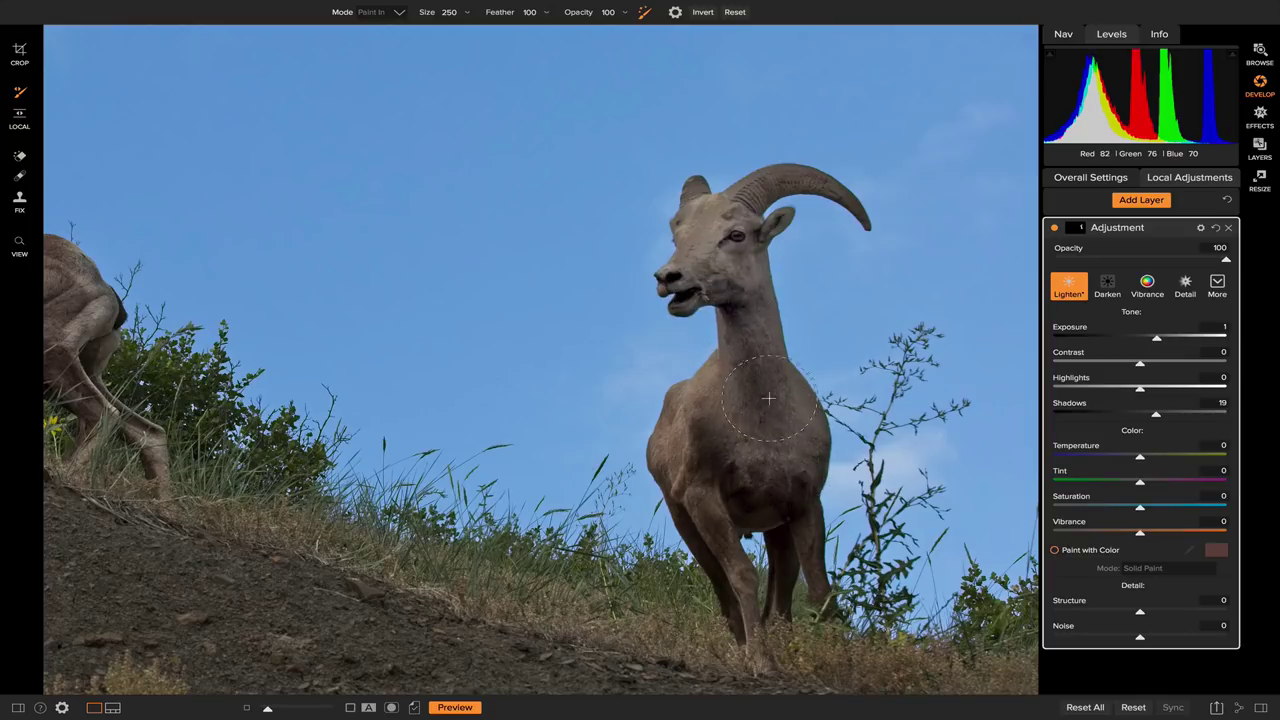
{"action": "left_click_drag", "start_coordinate": [750, 316], "coordinate": [733, 234]}
Refine the sheep's local adjustment to Temperature 30, Structure 22 and Opacity 48
{"action": "left_click_drag", "start_coordinate": [1143, 461], "coordinate": [1149, 464]}
{"action": "left_click_drag", "start_coordinate": [1144, 617], "coordinate": [1161, 619]}
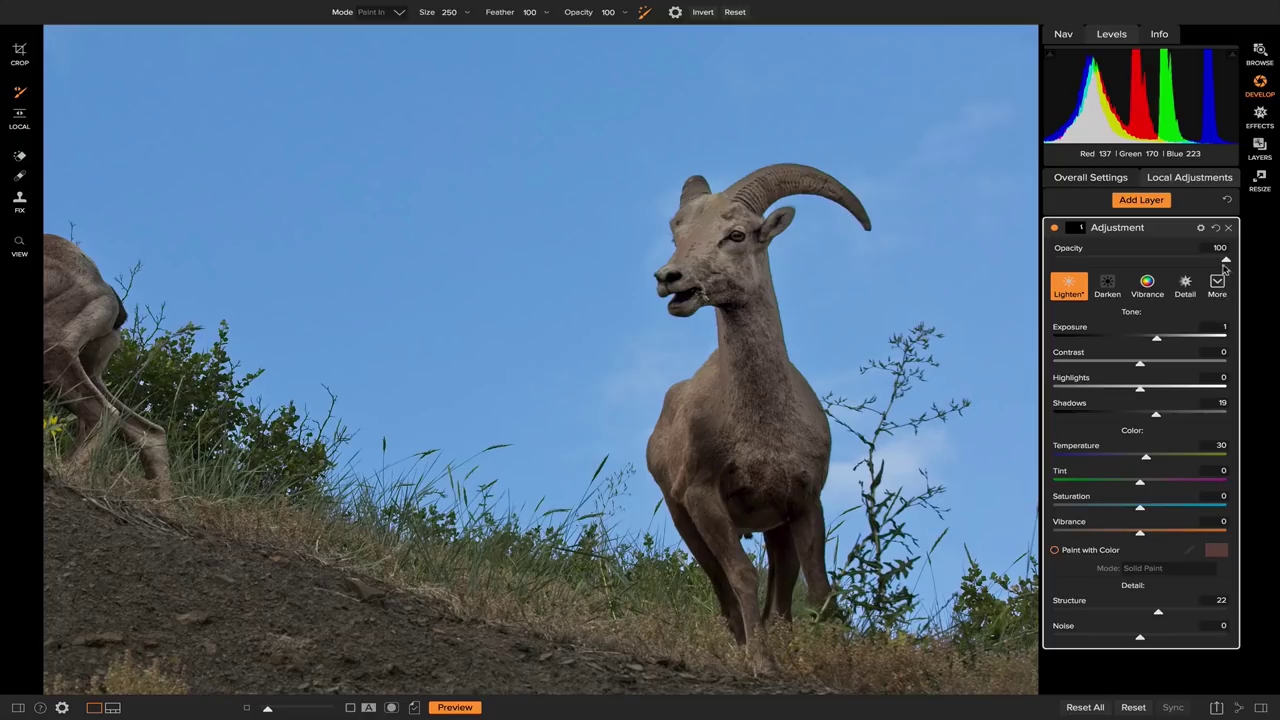
{"action": "left_click_drag", "start_coordinate": [1226, 260], "coordinate": [966, 267]}
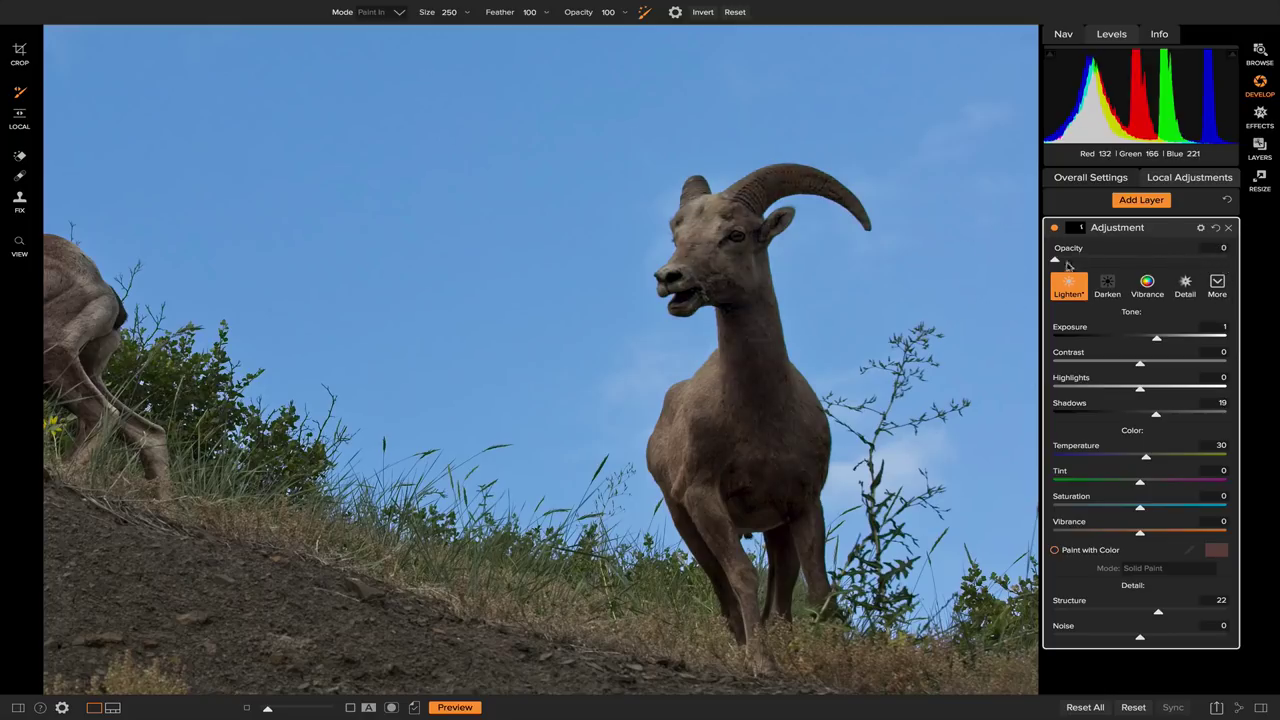
{"action": "left_click_drag", "start_coordinate": [1056, 260], "coordinate": [1137, 270]}
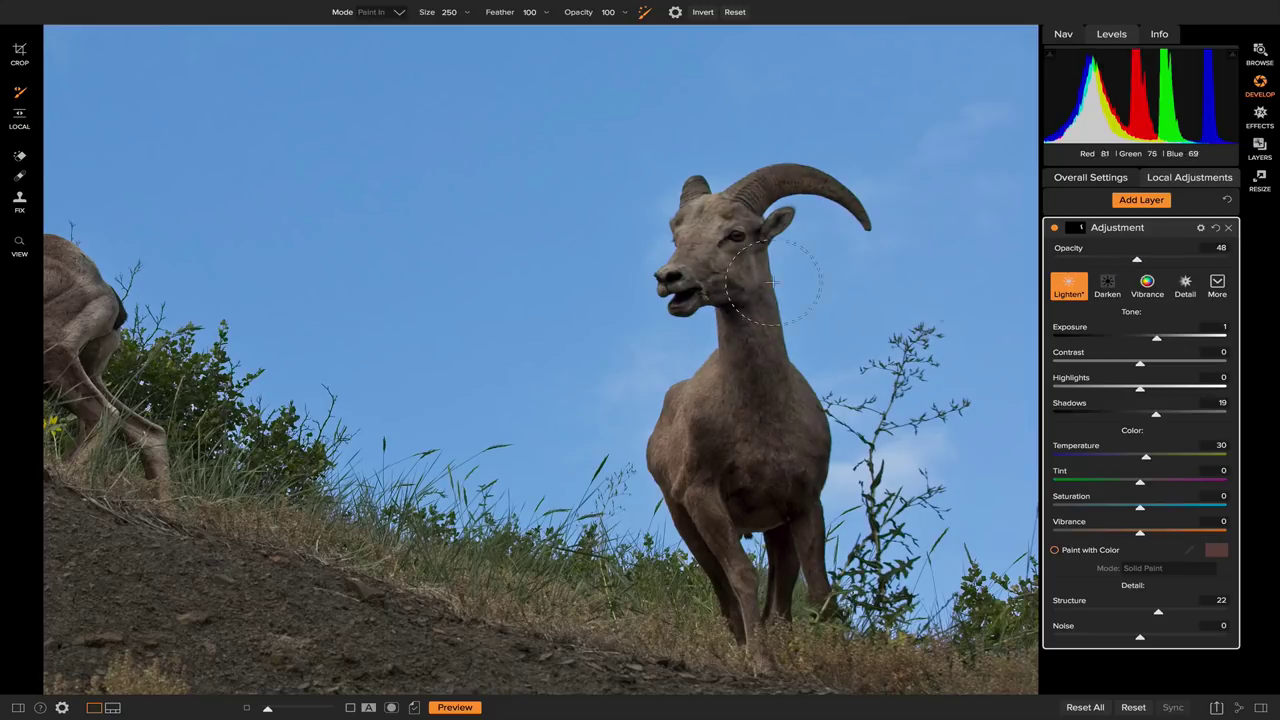
Compare the whole sheep photo with the local adjustment switched off and on
{"action": "key", "text": "z"}
{"action": "left_click", "coordinate": [736, 286]}
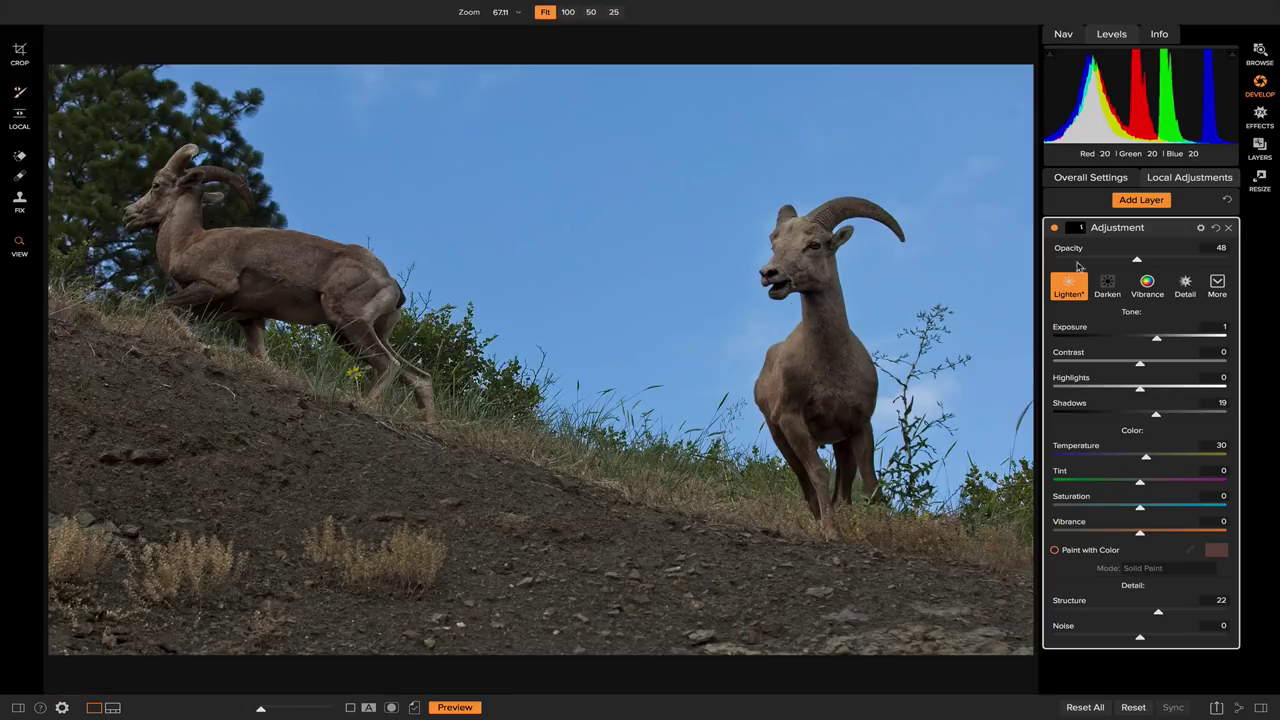
{"action": "left_click", "coordinate": [1055, 229]}
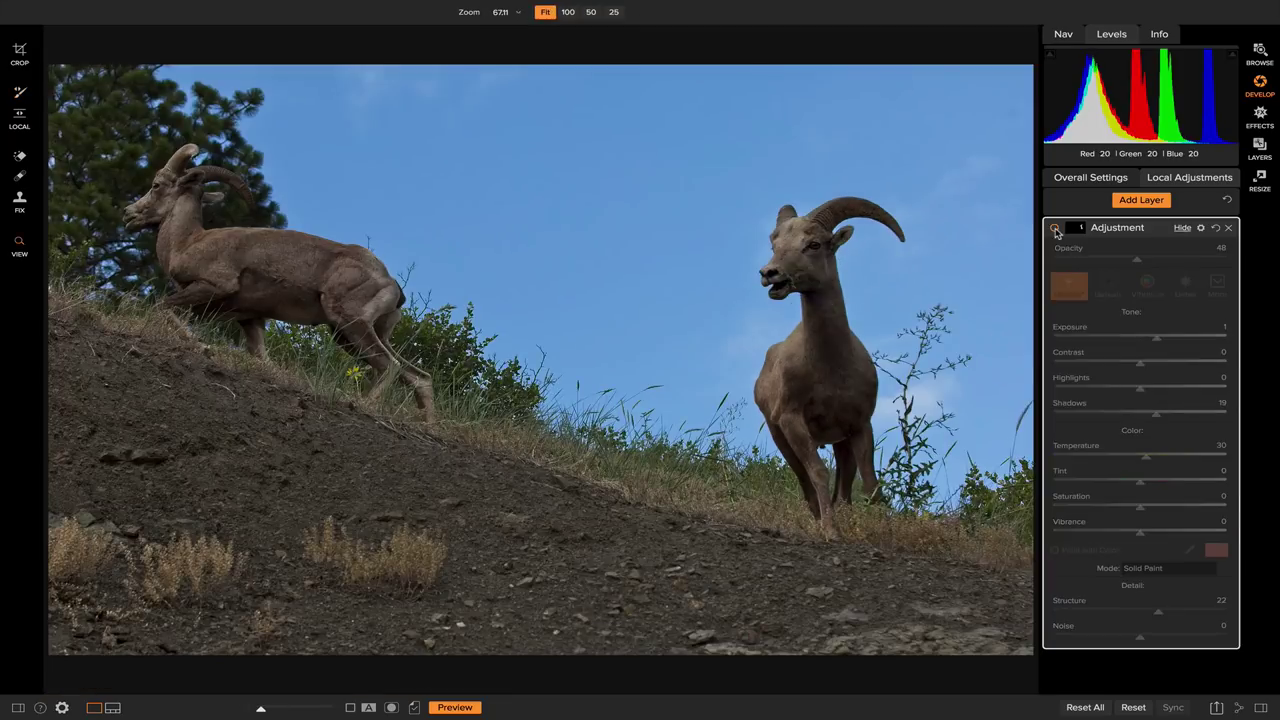
{"action": "left_click", "coordinate": [1055, 229]}
{"action": "left_click", "coordinate": [1055, 229]}
{"action": "left_click", "coordinate": [1055, 229]}
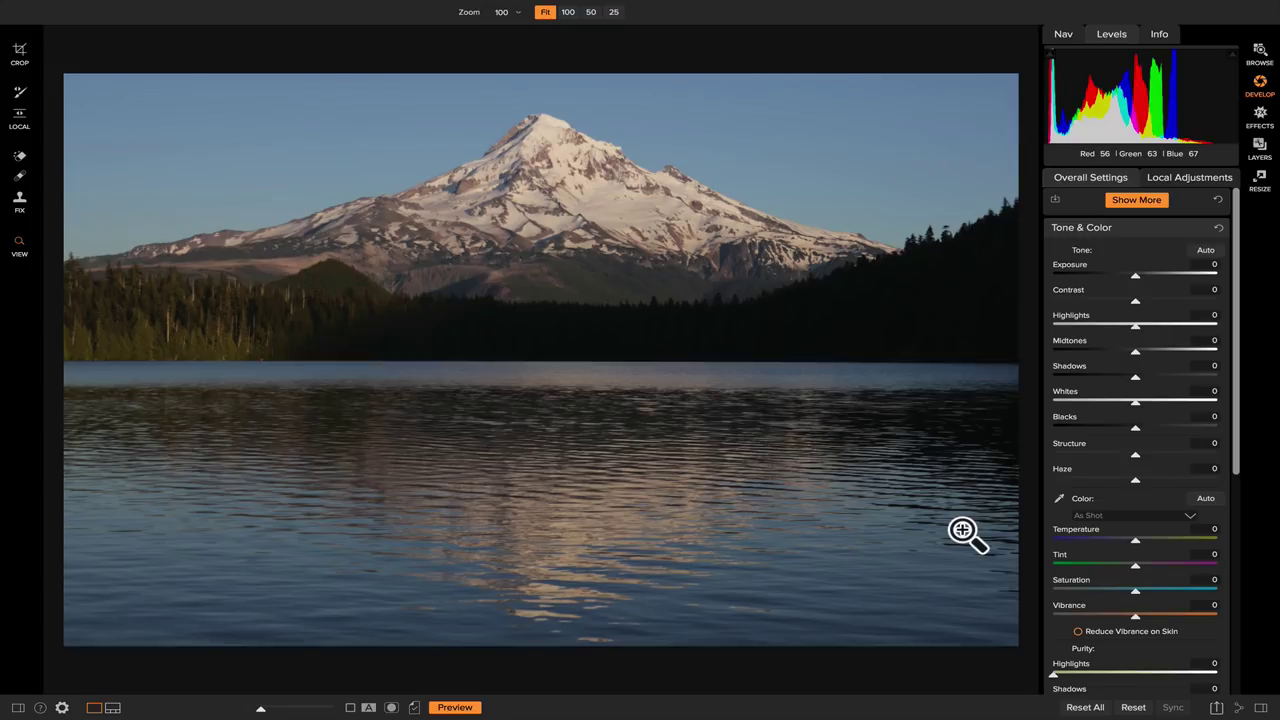
Apply automatic tone to the mountain lake photo and paint a local Darken adjustment over the foreground water with a size 700 brush
{"action": "left_click", "coordinate": [1207, 251]}
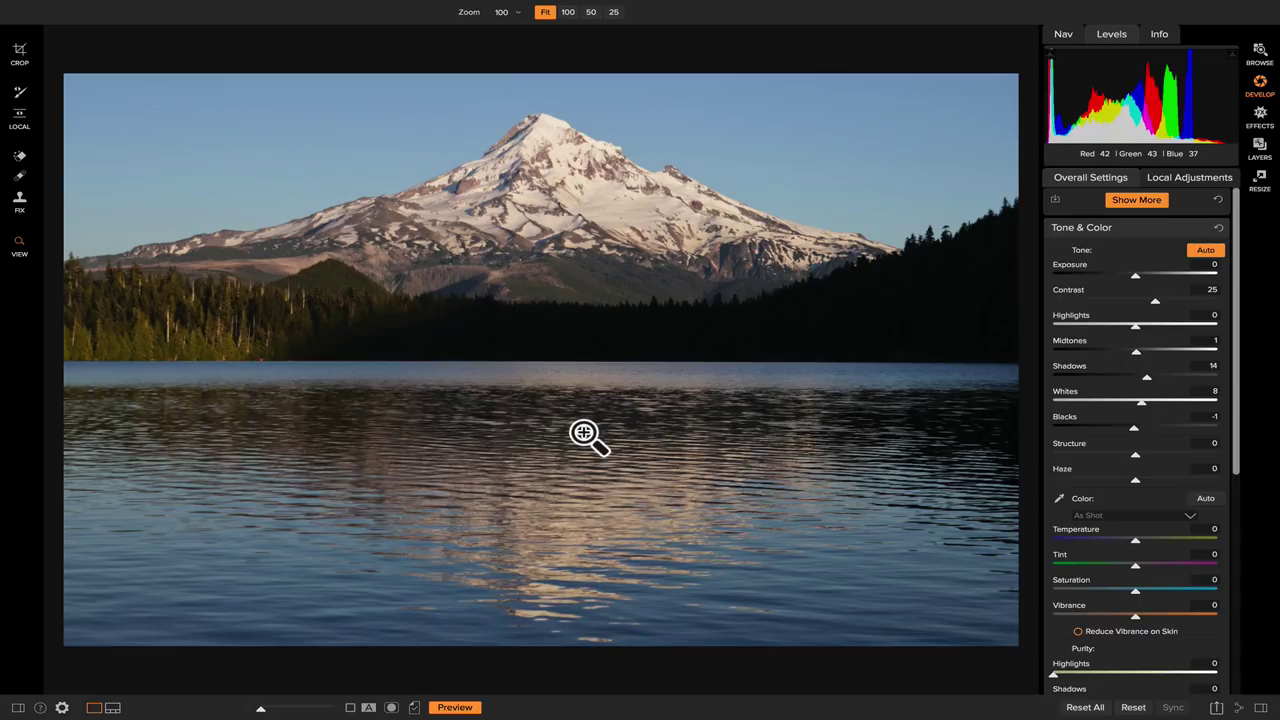
{"action": "left_click", "coordinate": [1202, 186]}
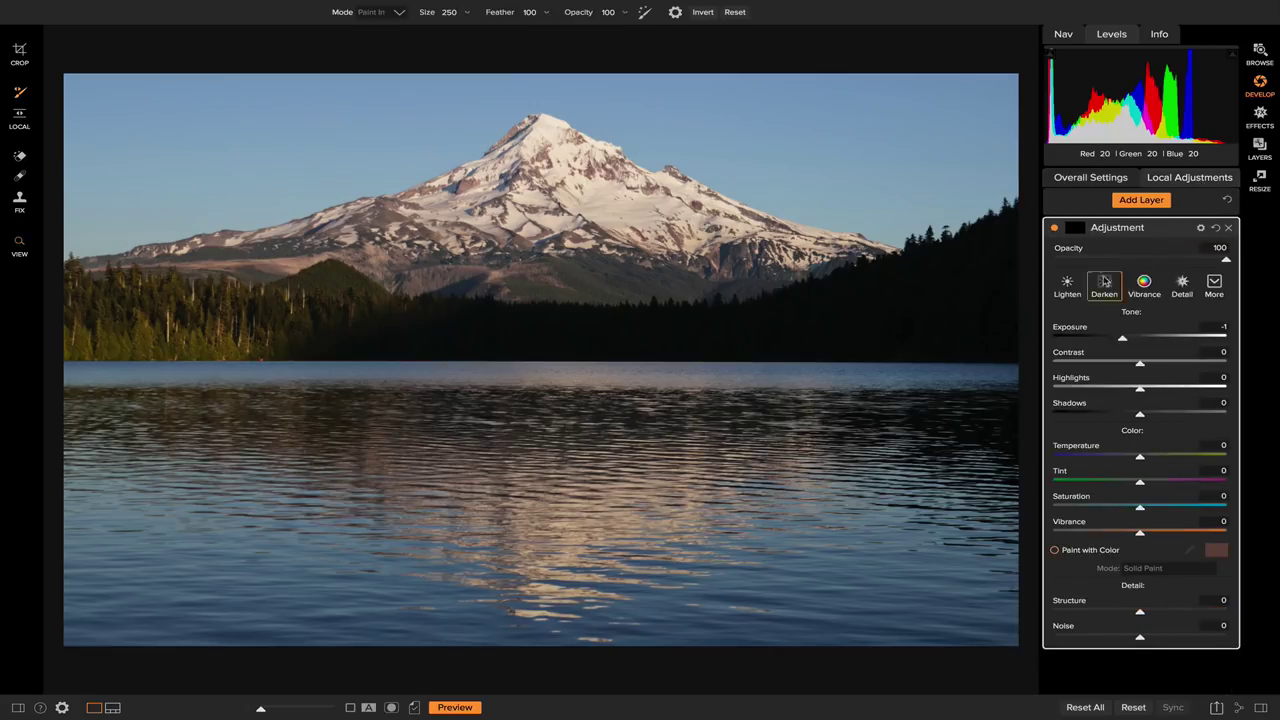
{"action": "left_click", "coordinate": [1104, 292]}
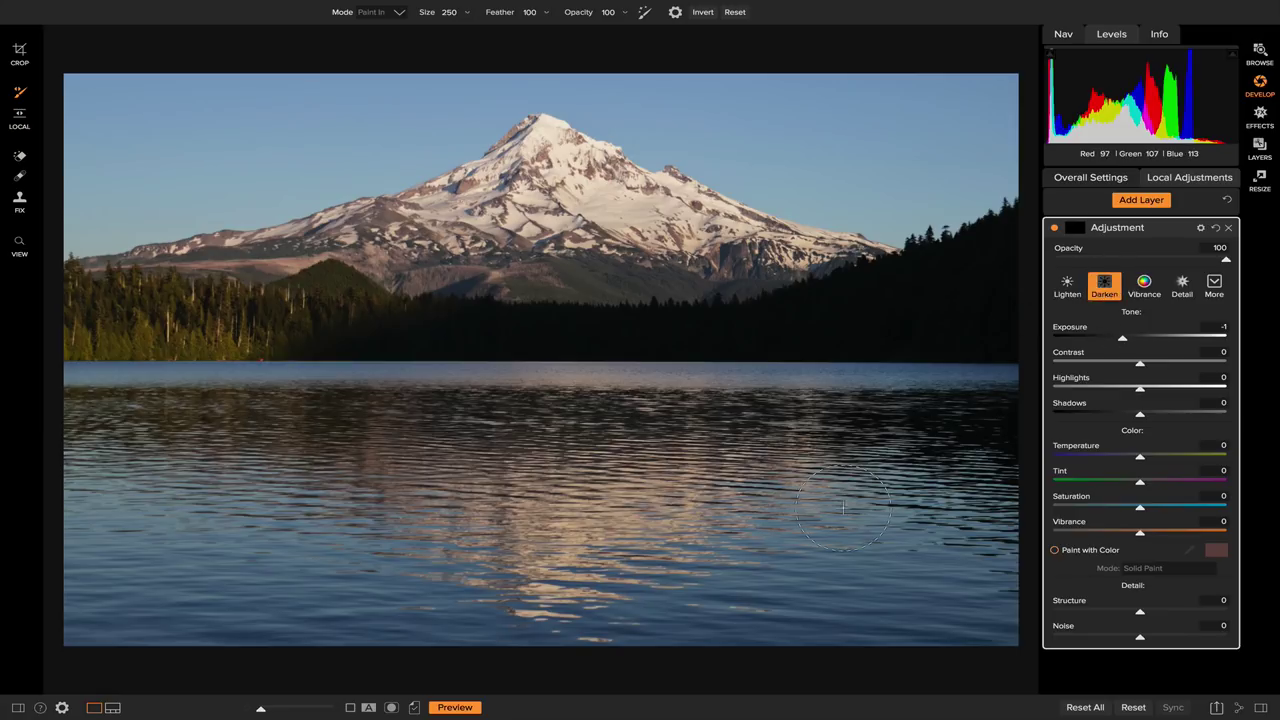
{"action": "key", "text": "bracketright"}
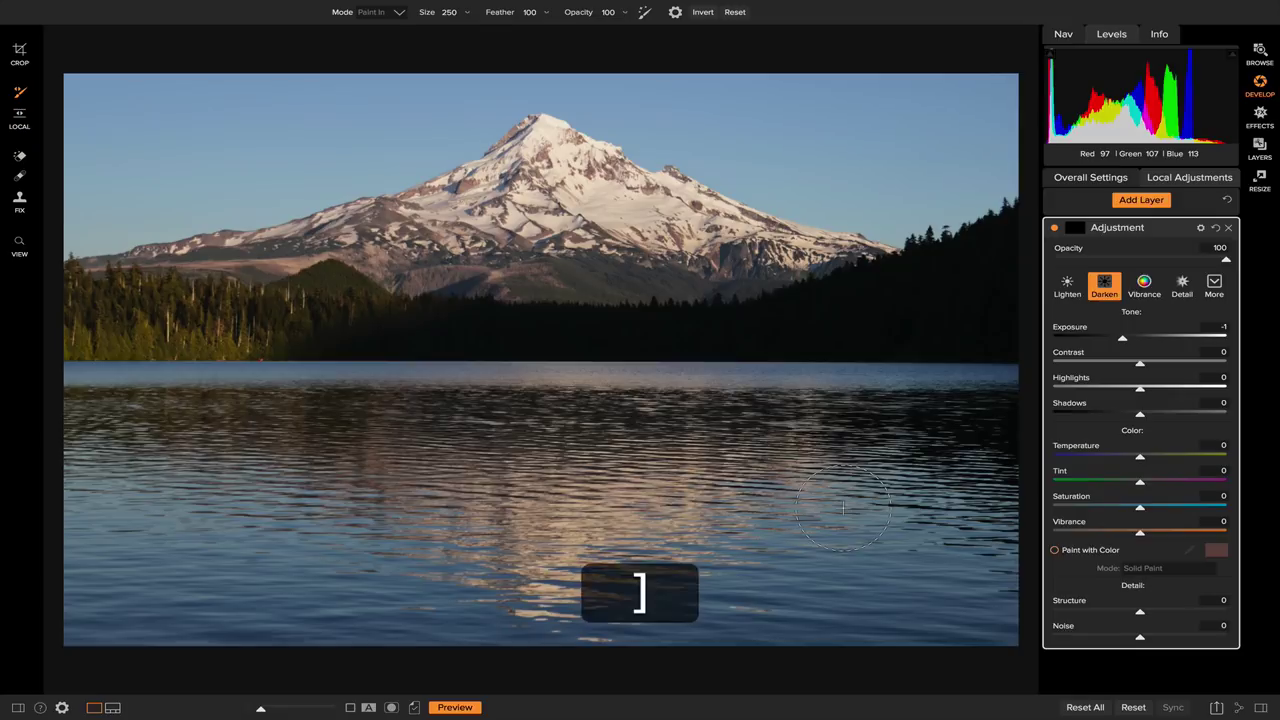
{"action": "key", "text": "bracketright"}
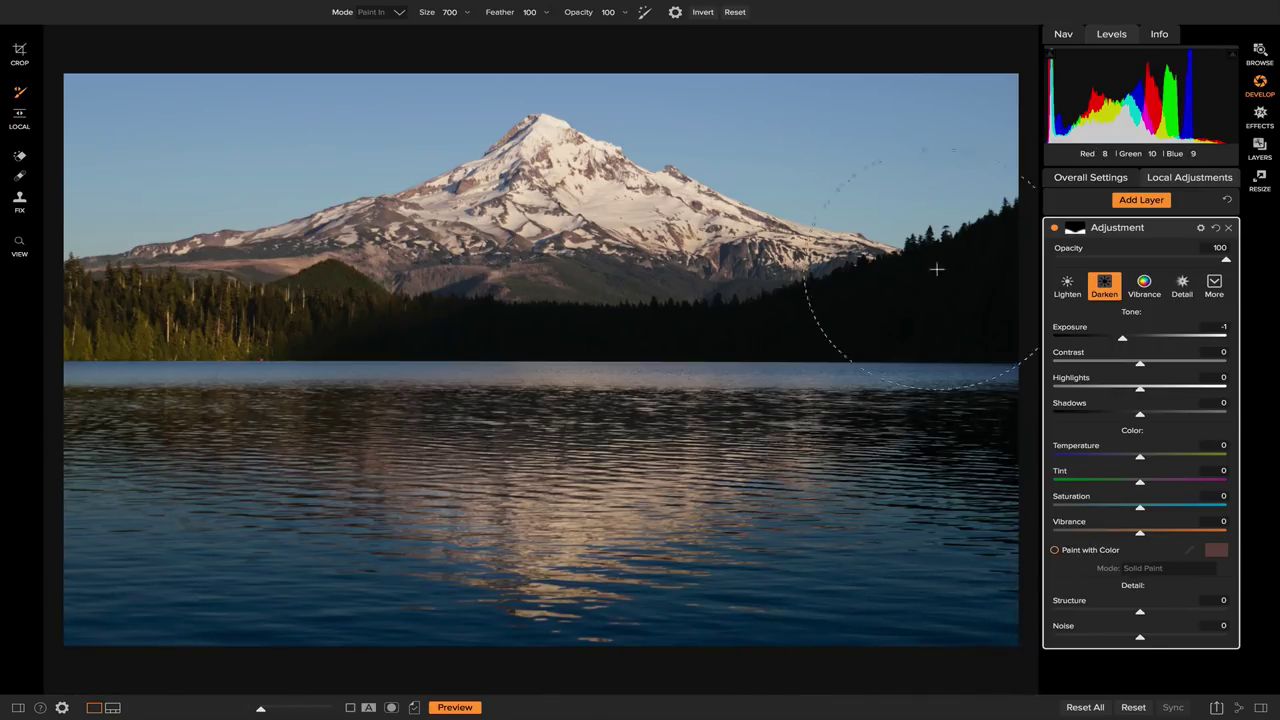
Compare the lake photo with and without the Darken adjustment and set the adjustment's Opacity to 72
{"action": "left_click", "coordinate": [1055, 229]}
{"action": "left_click", "coordinate": [1055, 229]}
{"action": "left_click", "coordinate": [1055, 229]}
{"action": "left_click", "coordinate": [1055, 229]}
{"action": "left_click", "coordinate": [1055, 229]}
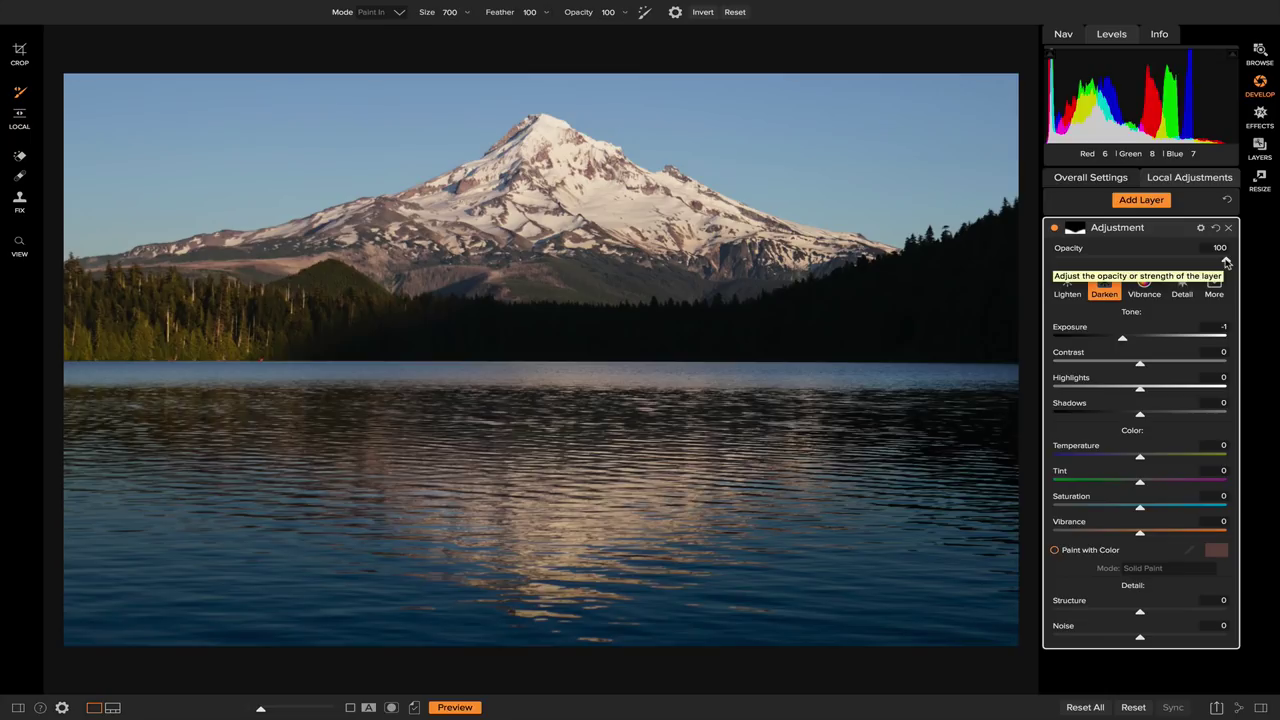
{"action": "left_click_drag", "start_coordinate": [1226, 262], "coordinate": [997, 269]}
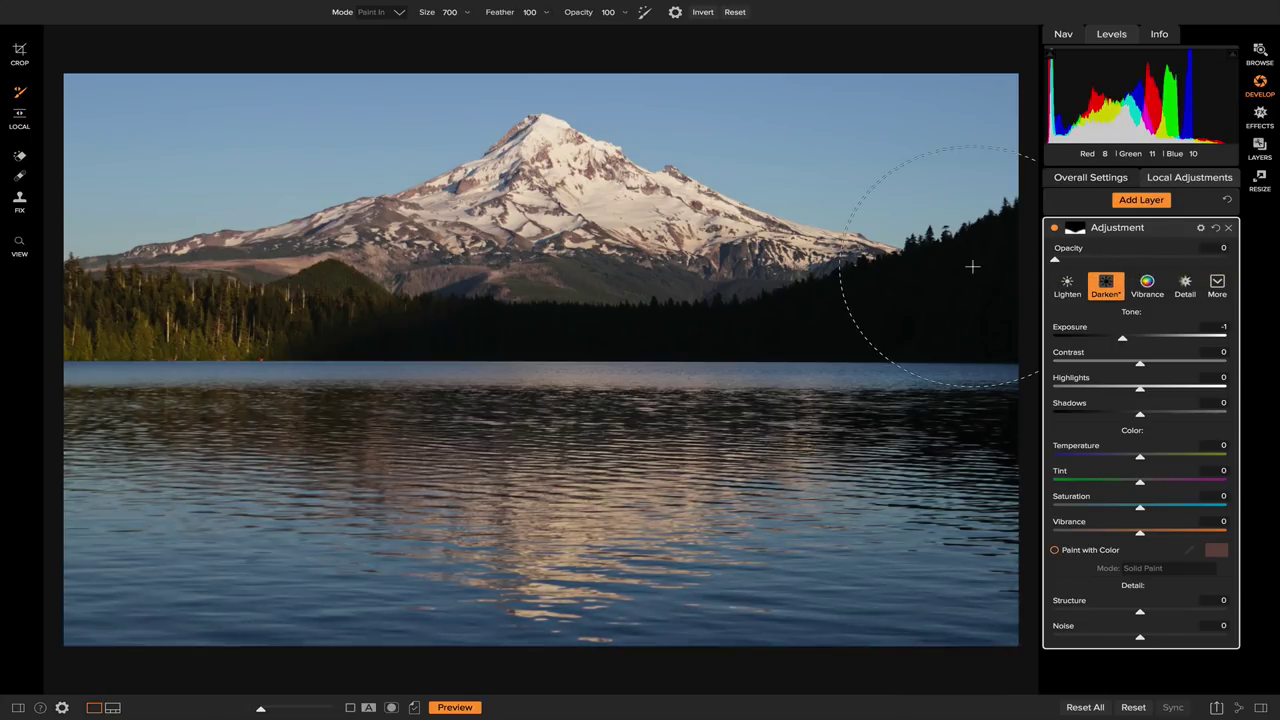
{"action": "left_click_drag", "start_coordinate": [1056, 262], "coordinate": [1179, 266]}
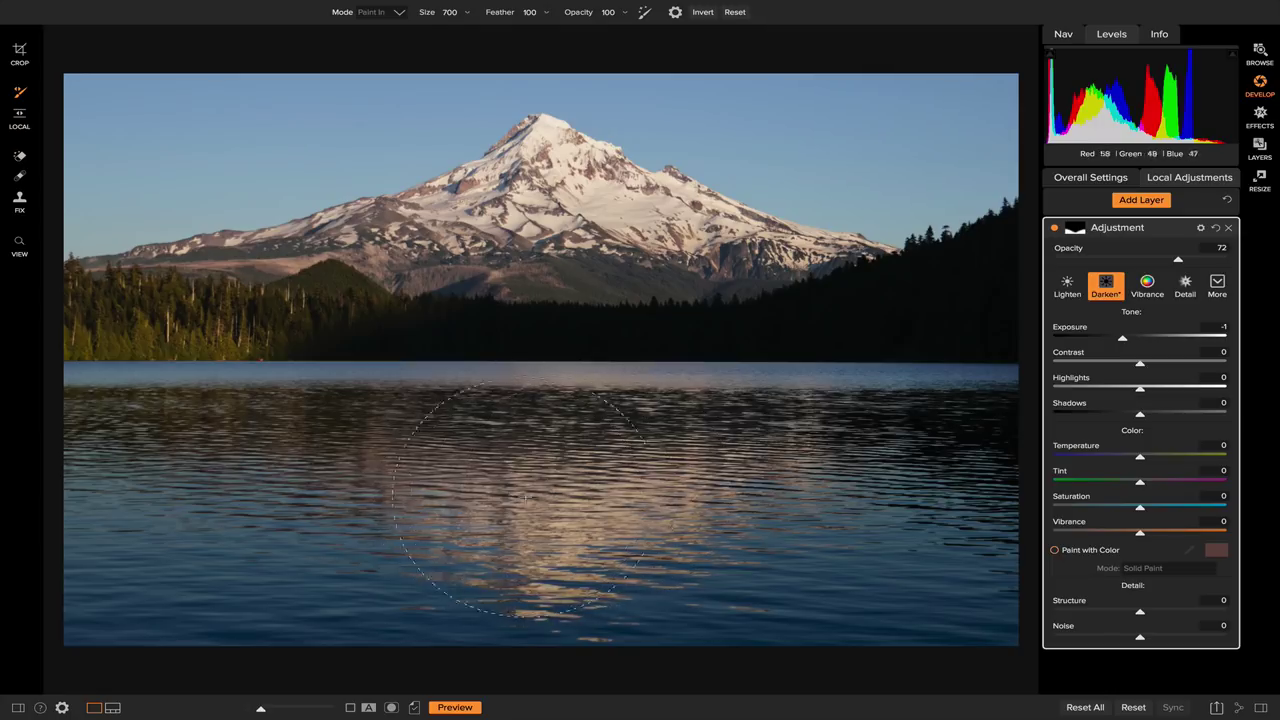
Add a Lighten adjustment with Vibrance 24, paint it over the mountain's reflection with a size 350 brush and set its Opacity to 23
{"action": "left_click", "coordinate": [1141, 200]}
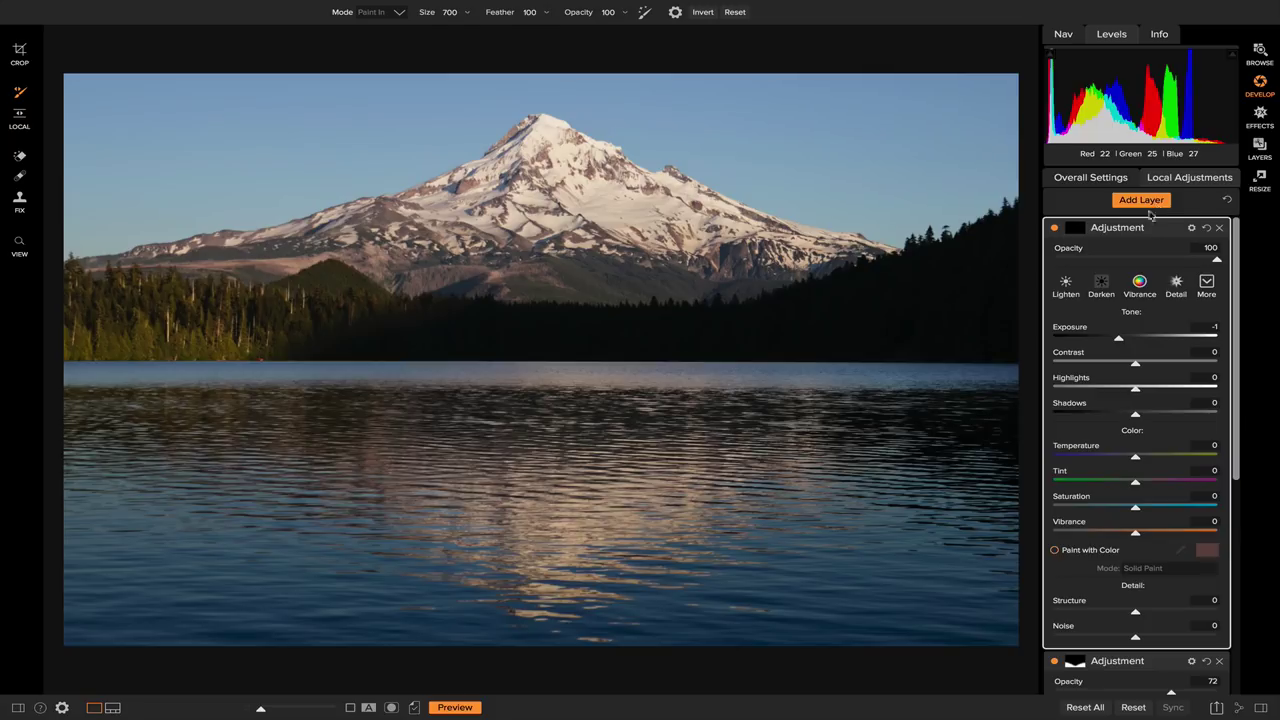
{"action": "left_click", "coordinate": [1070, 286]}
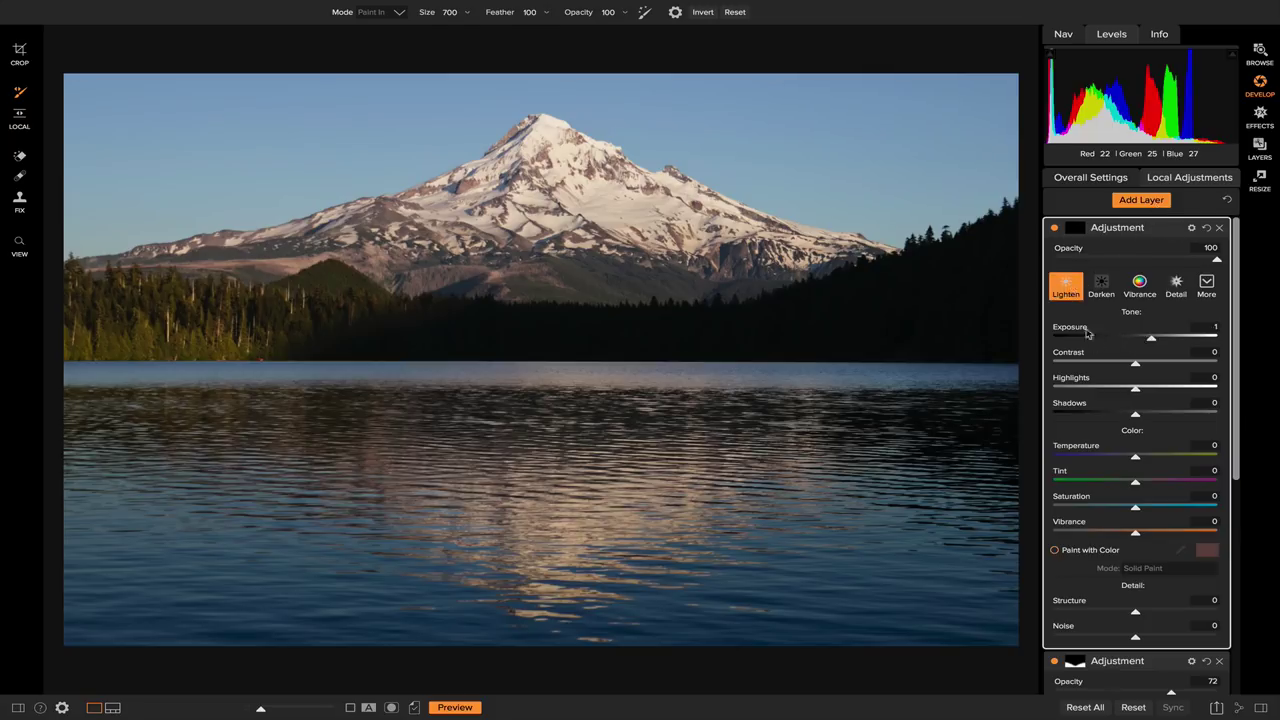
{"action": "left_click_drag", "start_coordinate": [1137, 537], "coordinate": [1156, 537]}
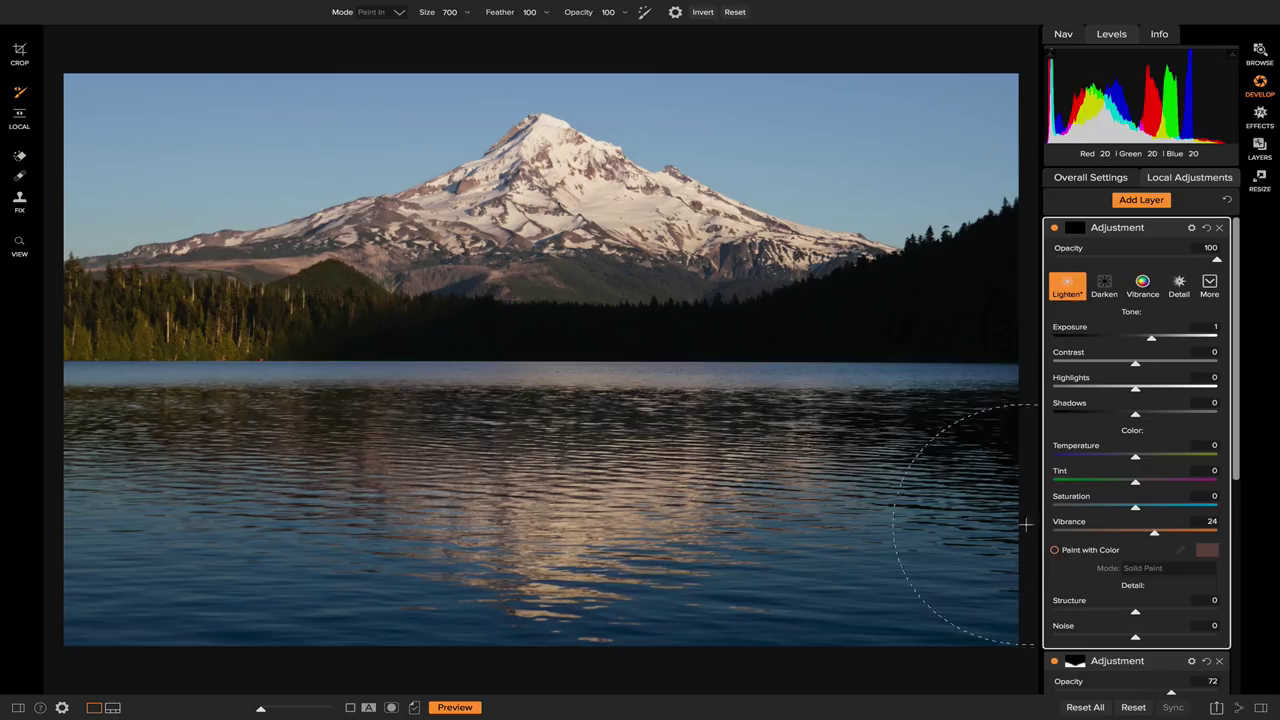
{"action": "key", "text": "bracketleft"}
{"action": "mouse_move", "coordinate": [592, 477]}
{"action": "left_mouse_down"}
{"action": "mouse_move", "coordinate": [527, 548]}
{"action": "mouse_move", "coordinate": [487, 538]}
{"action": "mouse_move", "coordinate": [581, 549]}
{"action": "mouse_move", "coordinate": [664, 516]}
{"action": "mouse_move", "coordinate": [627, 522]}
{"action": "mouse_move", "coordinate": [745, 458]}
{"action": "mouse_move", "coordinate": [508, 469]}
{"action": "mouse_move", "coordinate": [414, 439]}
{"action": "mouse_move", "coordinate": [788, 444]}
{"action": "left_mouse_up"}
{"action": "mouse_move", "coordinate": [575, 465]}
{"action": "left_mouse_down"}
{"action": "mouse_move", "coordinate": [408, 450]}
{"action": "mouse_move", "coordinate": [484, 512]}
{"action": "mouse_move", "coordinate": [633, 503]}
{"action": "left_mouse_up"}
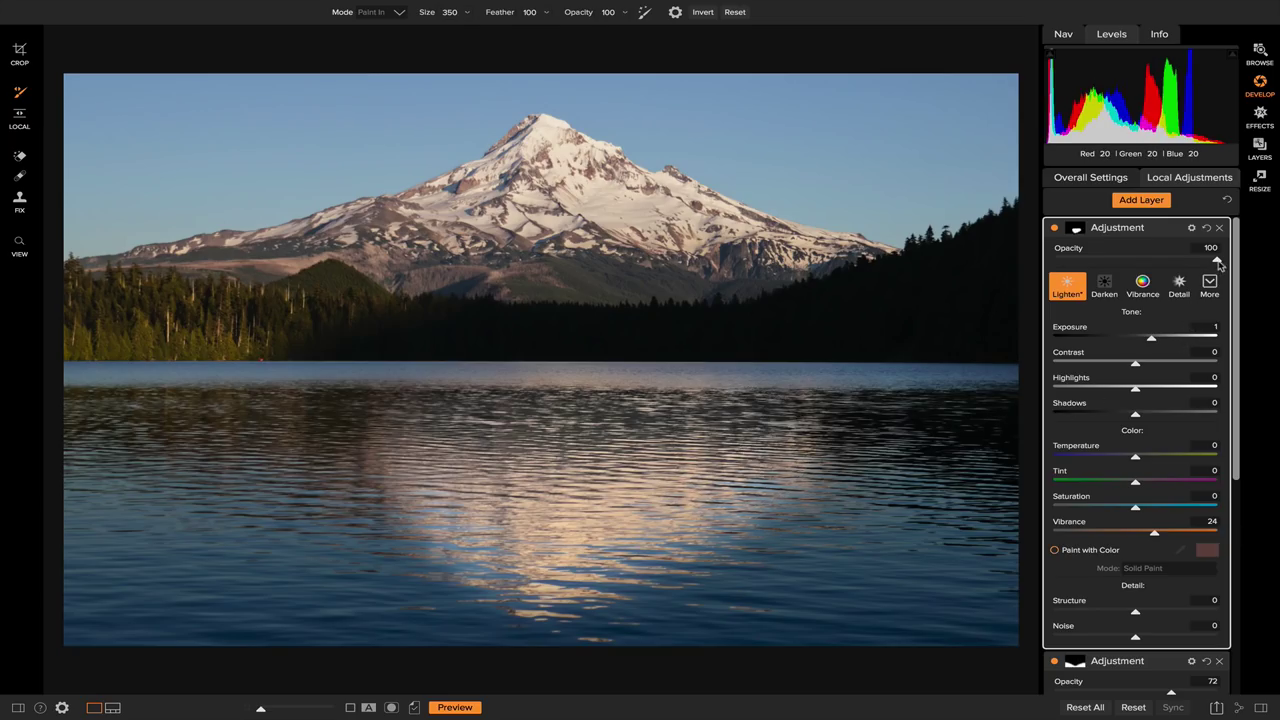
{"action": "mouse_move", "coordinate": [1217, 260]}
{"action": "left_mouse_down"}
{"action": "mouse_move", "coordinate": [1054, 262]}
{"action": "mouse_move", "coordinate": [1122, 262]}
{"action": "mouse_move", "coordinate": [1071, 262]}
{"action": "mouse_move", "coordinate": [1094, 265]}
{"action": "left_mouse_up"}
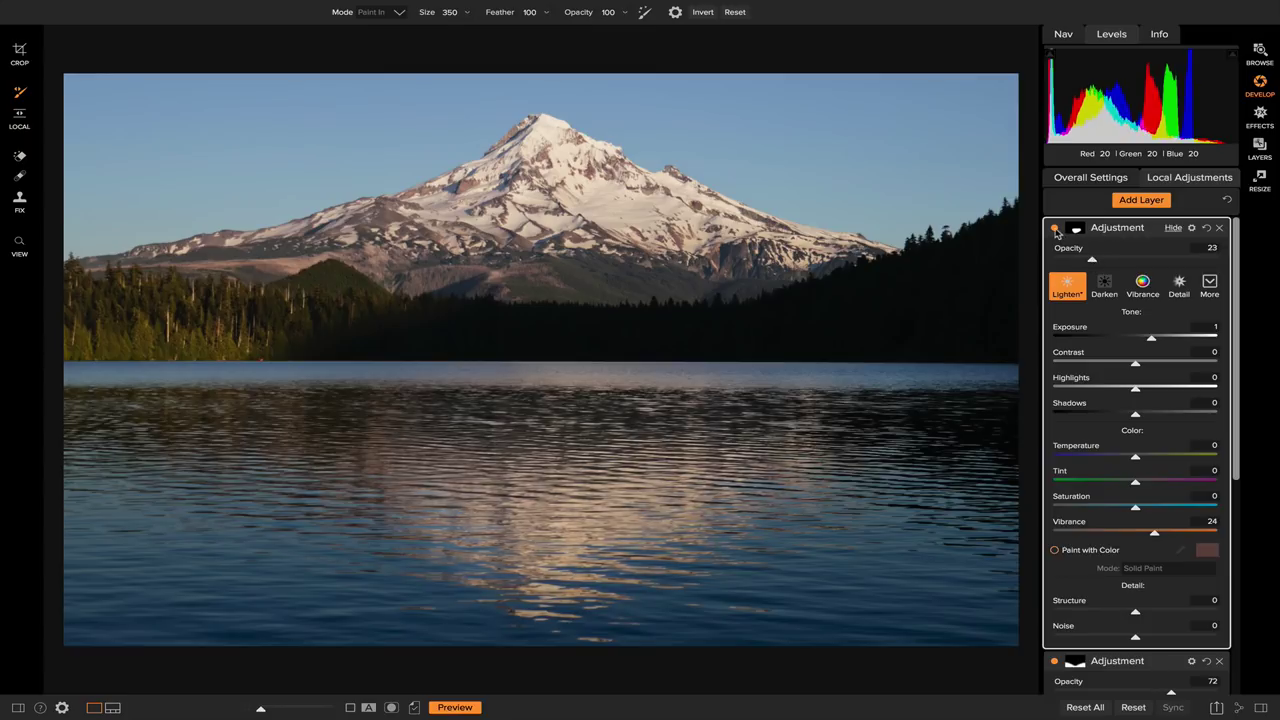
Compare the water reflection with the Lighten adjustment switched off and on
{"action": "left_click", "coordinate": [1054, 229]}
{"action": "left_click", "coordinate": [1054, 229]}
{"action": "left_click", "coordinate": [1054, 229]}
{"action": "left_click", "coordinate": [1054, 229]}
Switch the adjustment brush to Paint Out at size 100 and recheck the Lighten adjustment off and on
{"action": "key", "text": "shift"}
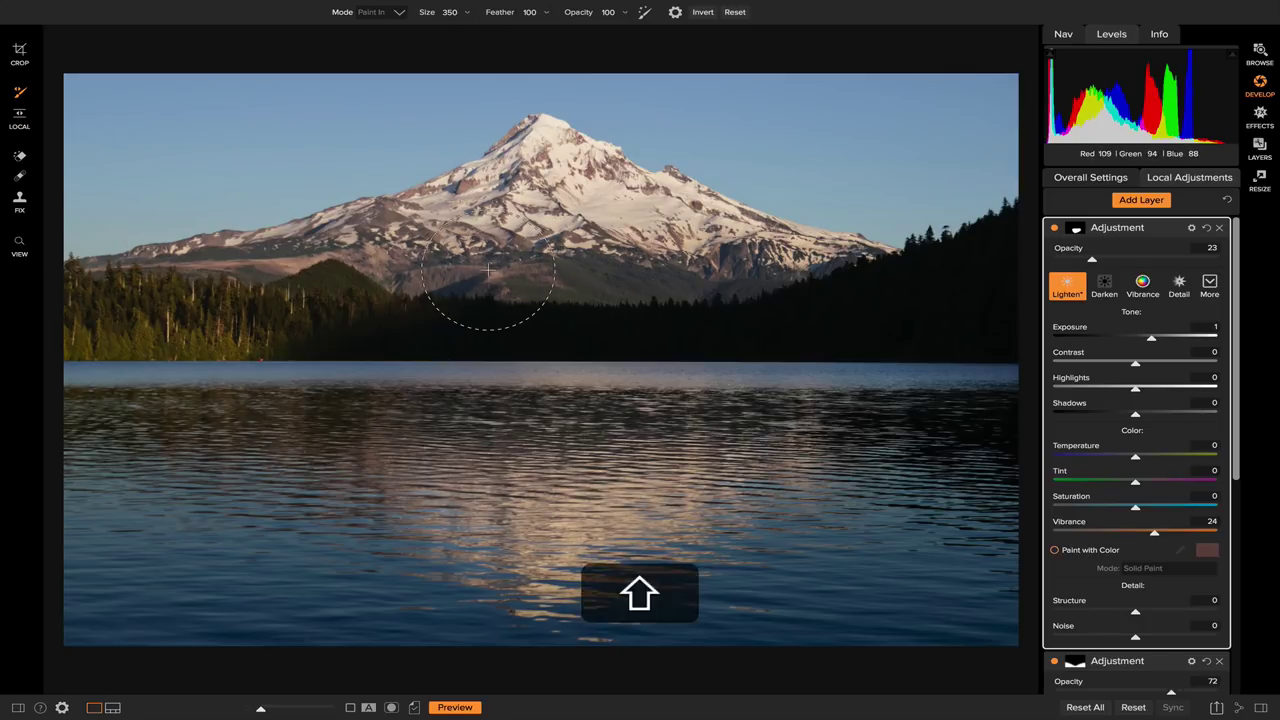
{"action": "key", "text": "shift+x"}
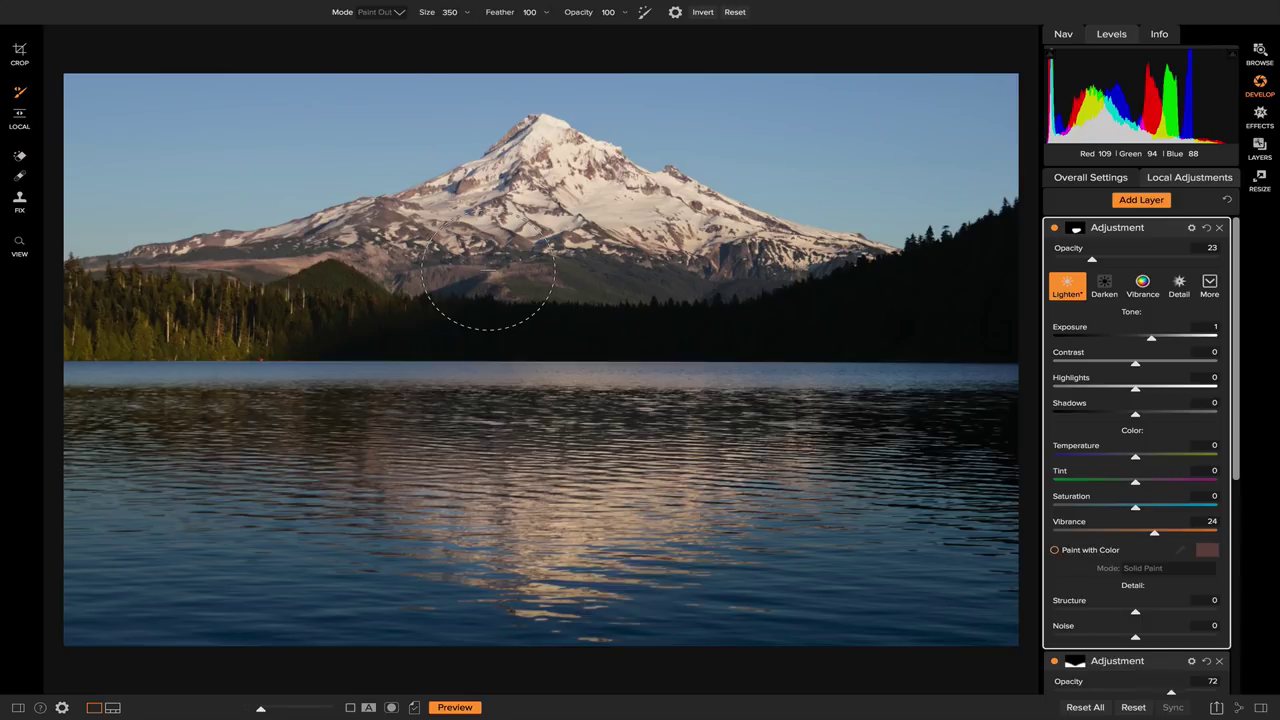
{"action": "key", "text": "bracketleft"}
{"action": "key", "text": "bracketleft"}
{"action": "left_click", "coordinate": [1055, 228]}
{"action": "left_click", "coordinate": [1055, 228]}
Add a Detail adjustment and paint it in over the mountain, going from a size 350 brush down to size 125
{"action": "left_click", "coordinate": [1145, 202]}
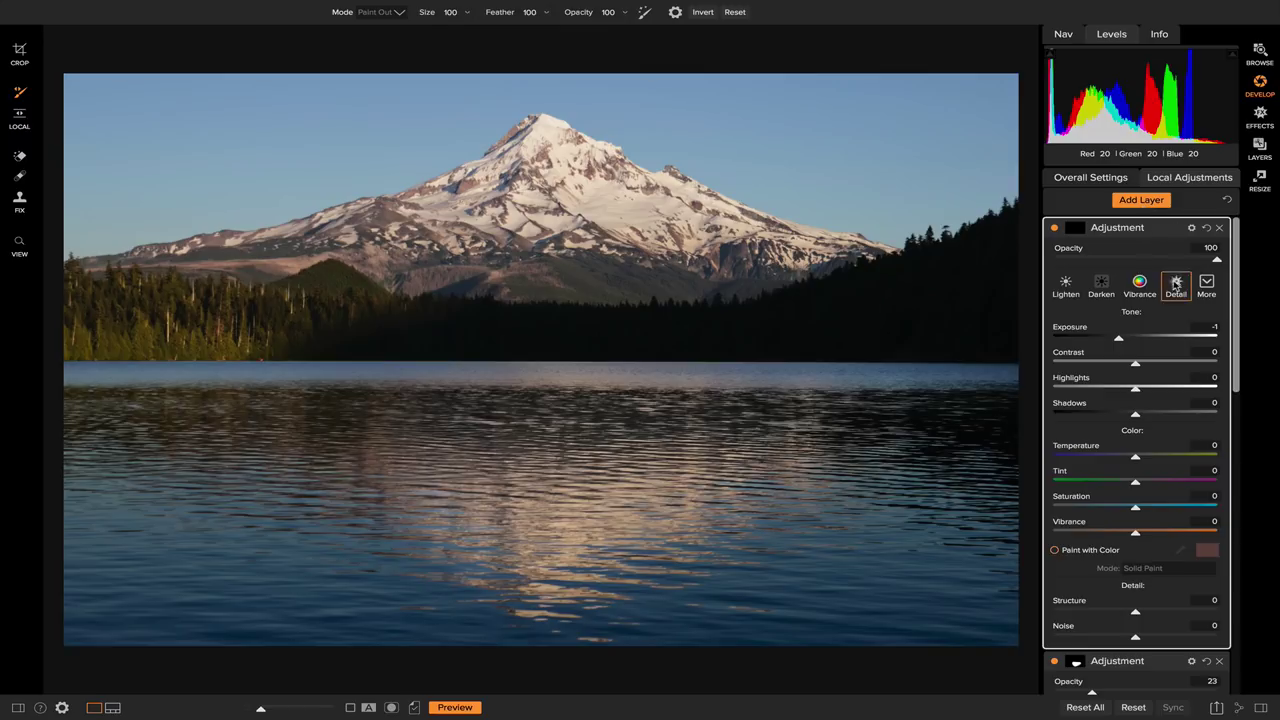
{"action": "left_click", "coordinate": [1176, 285]}
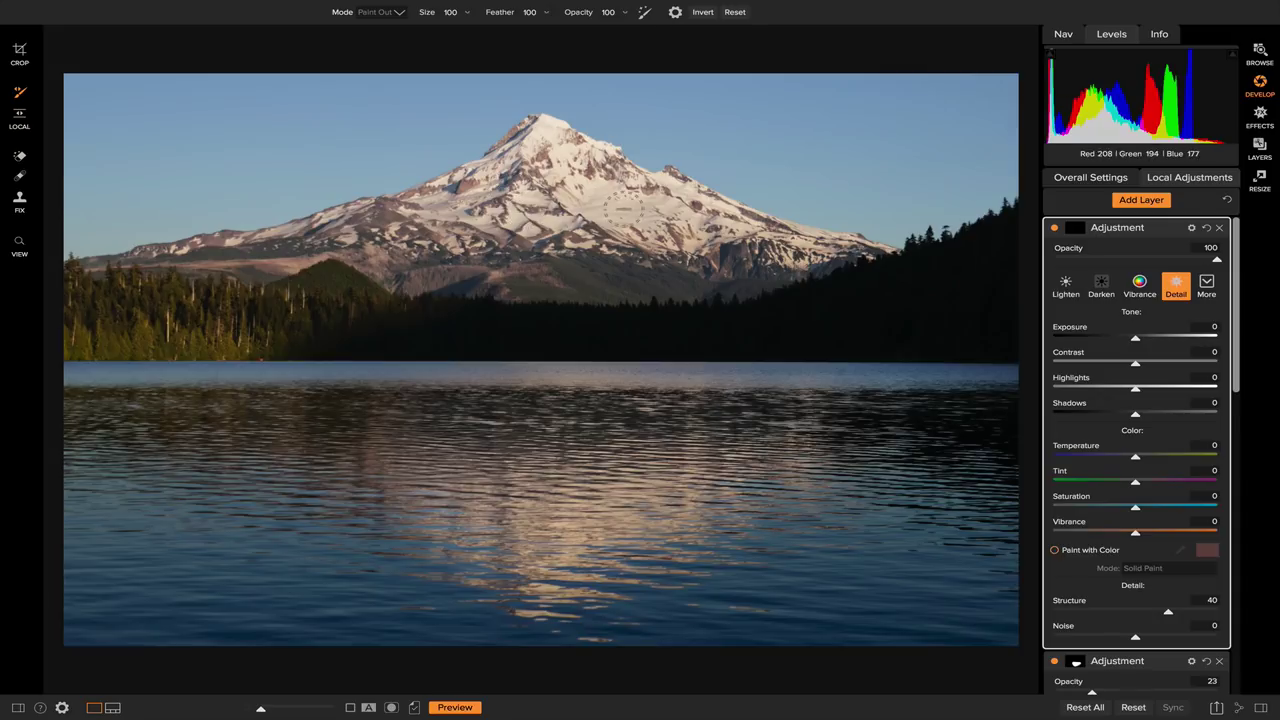
{"action": "key", "text": "shift+x"}
{"action": "key", "text": "bracketright"}
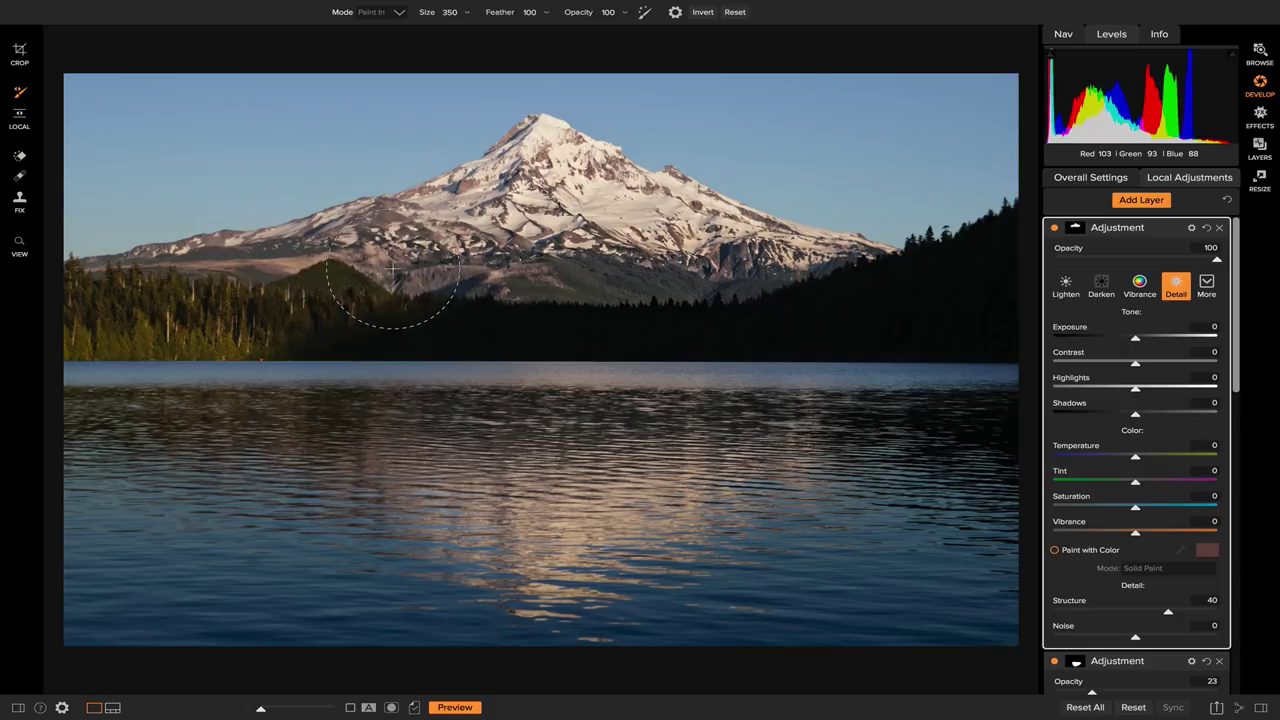
{"action": "key", "text": "bracketleft"}
{"action": "key", "text": "bracketleft"}
{"action": "key", "text": "bracketleft"}
{"action": "key", "text": "bracketleft"}
{"action": "key", "text": "bracketleft"}
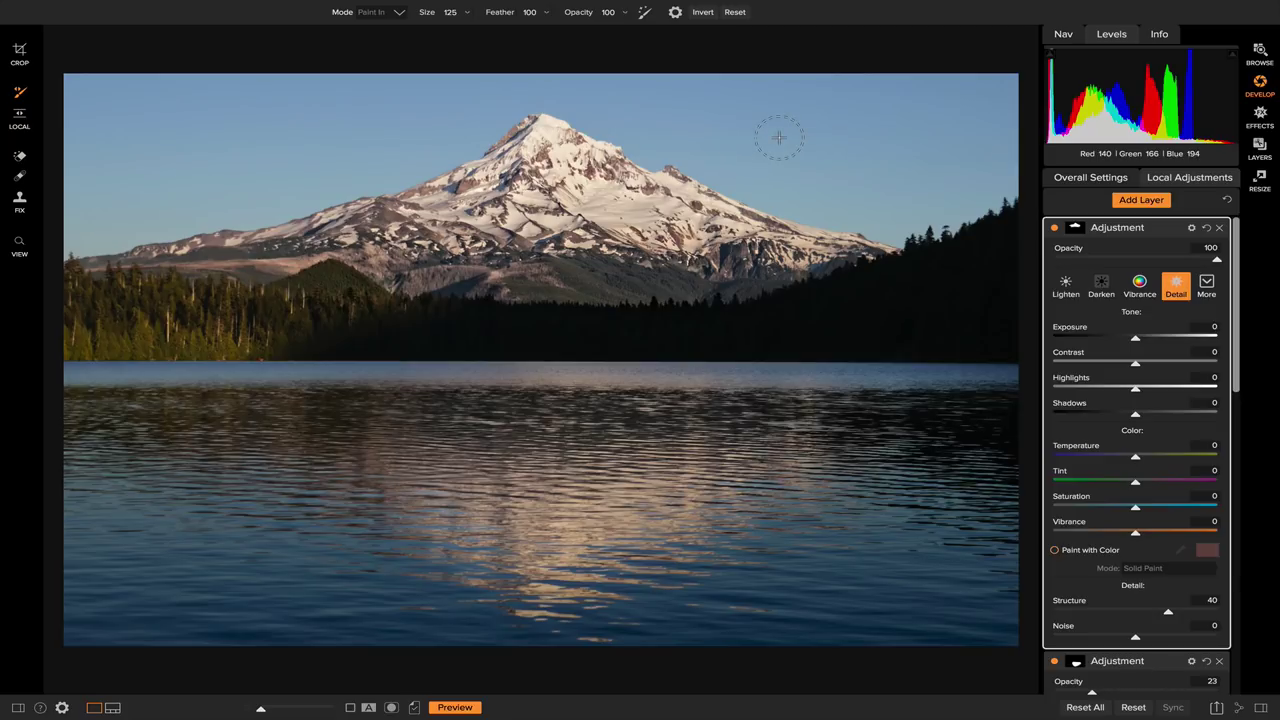
Add a Darken adjustment and paint it over the mountain's dark rock and shadow areas with a brush of about size 60
{"action": "left_click", "coordinate": [1139, 201]}
{"action": "left_click", "coordinate": [1102, 283]}
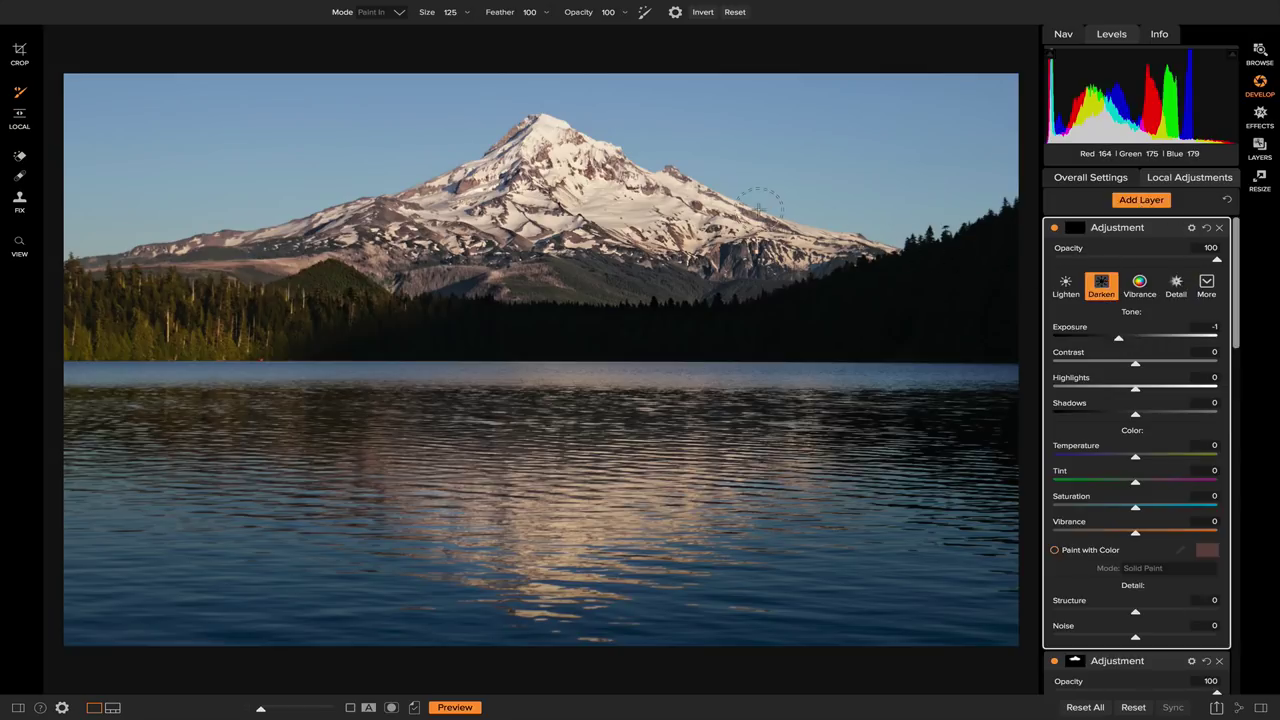
{"action": "key", "text": "bracketleft"}
{"action": "mouse_move", "coordinate": [741, 248]}
{"action": "left_mouse_down"}
{"action": "mouse_move", "coordinate": [733, 260]}
{"action": "mouse_move", "coordinate": [765, 246]}
{"action": "mouse_move", "coordinate": [758, 266]}
{"action": "mouse_move", "coordinate": [776, 271]}
{"action": "mouse_move", "coordinate": [836, 261]}
{"action": "mouse_move", "coordinate": [725, 276]}
{"action": "mouse_move", "coordinate": [773, 283]}
{"action": "mouse_move", "coordinate": [751, 294]}
{"action": "mouse_move", "coordinate": [676, 274]}
{"action": "mouse_move", "coordinate": [640, 280]}
{"action": "mouse_move", "coordinate": [694, 297]}
{"action": "mouse_move", "coordinate": [580, 264]}
{"action": "mouse_move", "coordinate": [646, 264]}
{"action": "mouse_move", "coordinate": [558, 274]}
{"action": "mouse_move", "coordinate": [646, 290]}
{"action": "mouse_move", "coordinate": [522, 291]}
{"action": "mouse_move", "coordinate": [502, 203]}
{"action": "mouse_move", "coordinate": [540, 158]}
{"action": "mouse_move", "coordinate": [605, 165]}
{"action": "mouse_move", "coordinate": [647, 188]}
{"action": "mouse_move", "coordinate": [672, 174]}
{"action": "mouse_move", "coordinate": [776, 226]}
{"action": "left_mouse_up"}
{"action": "mouse_move", "coordinate": [412, 204]}
{"action": "left_mouse_down"}
{"action": "mouse_move", "coordinate": [370, 232]}
{"action": "mouse_move", "coordinate": [428, 236]}
{"action": "left_mouse_up"}
{"action": "key", "text": "bracketleft"}
{"action": "key", "text": "bracketleft"}
{"action": "key", "text": "bracketright"}
{"action": "key", "text": "bracketright"}
{"action": "key", "text": "bracketright"}
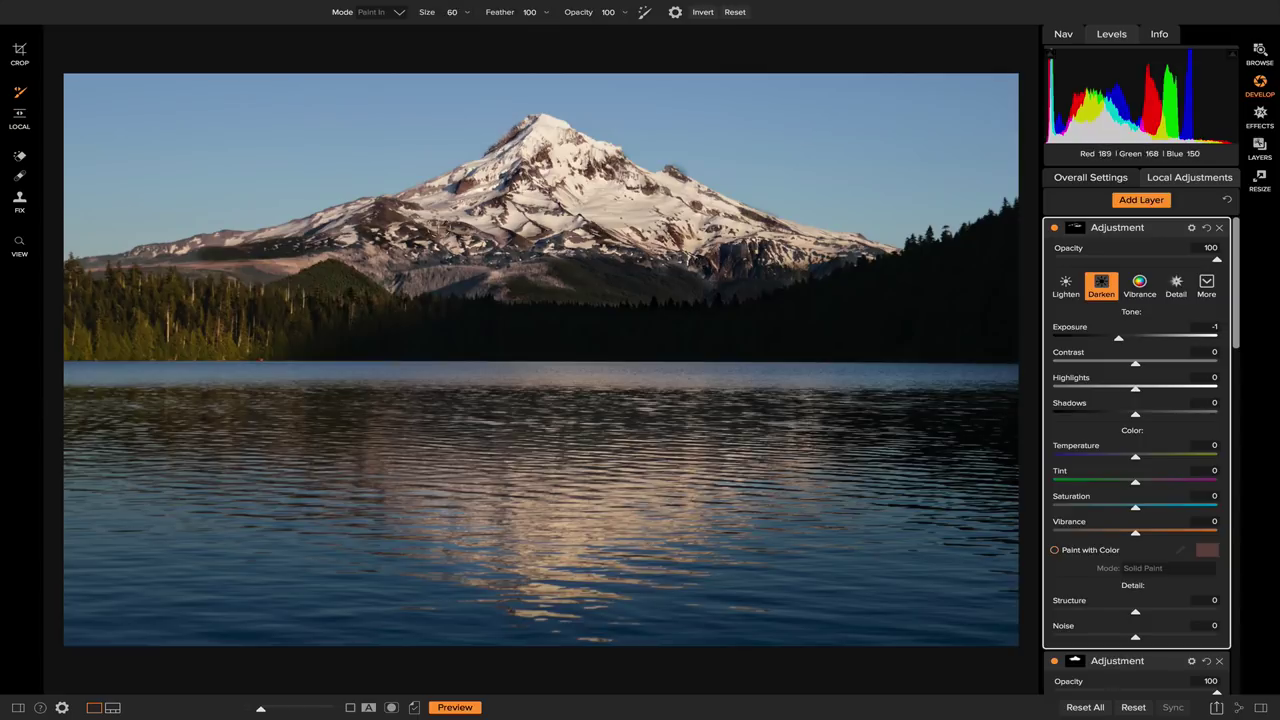
Reduce the brush to size 35 and set the mountain Darken adjustment's Opacity to 34
{"action": "key", "text": "bracketleft"}
{"action": "key", "text": "bracketleft"}
{"action": "key", "text": "bracketleft"}
{"action": "left_click_drag", "start_coordinate": [1217, 260], "coordinate": [1031, 271]}
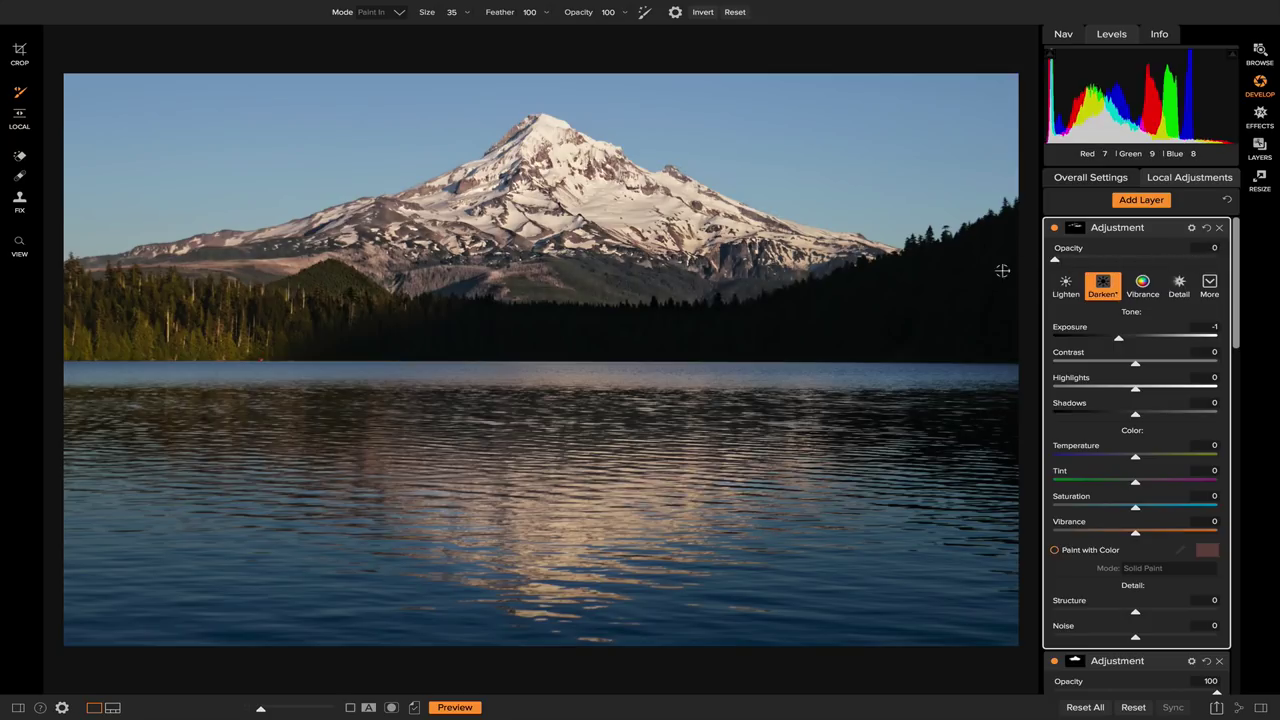
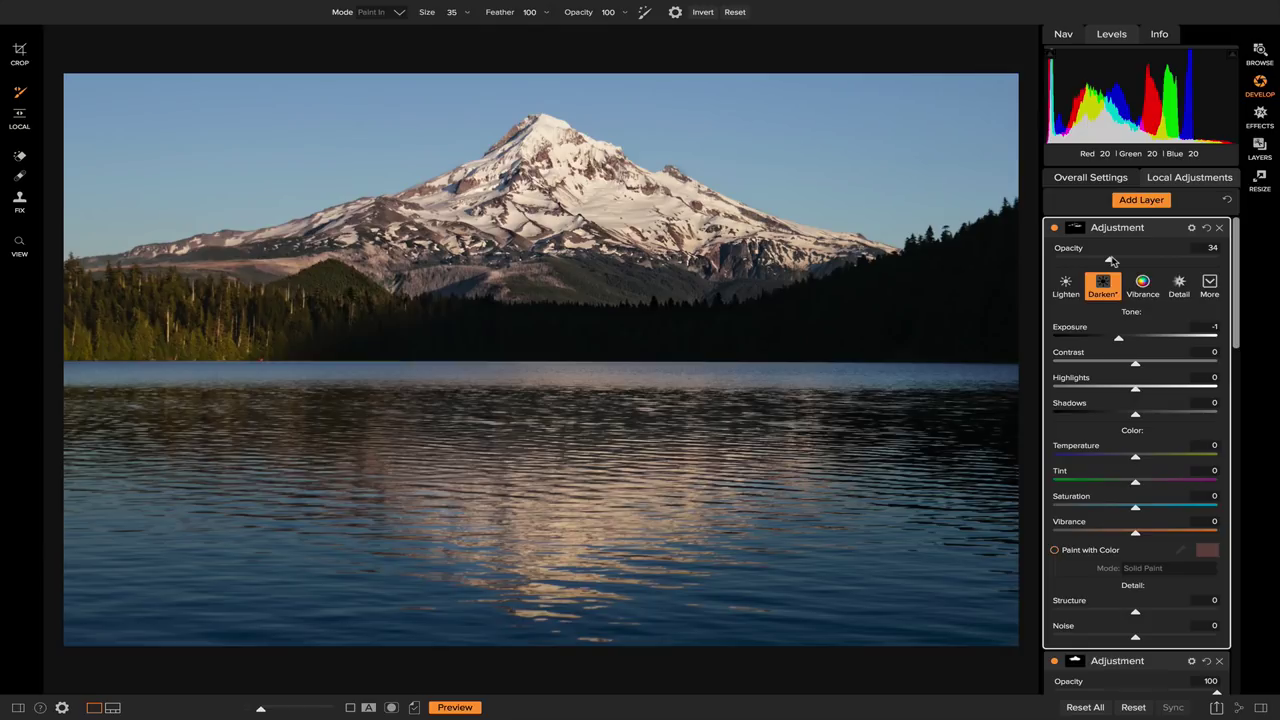
Add a Lighten adjustment, paint it over the mountain's snowy areas with a size 60 brush and set its Opacity to 48
{"action": "left_click", "coordinate": [1142, 204]}
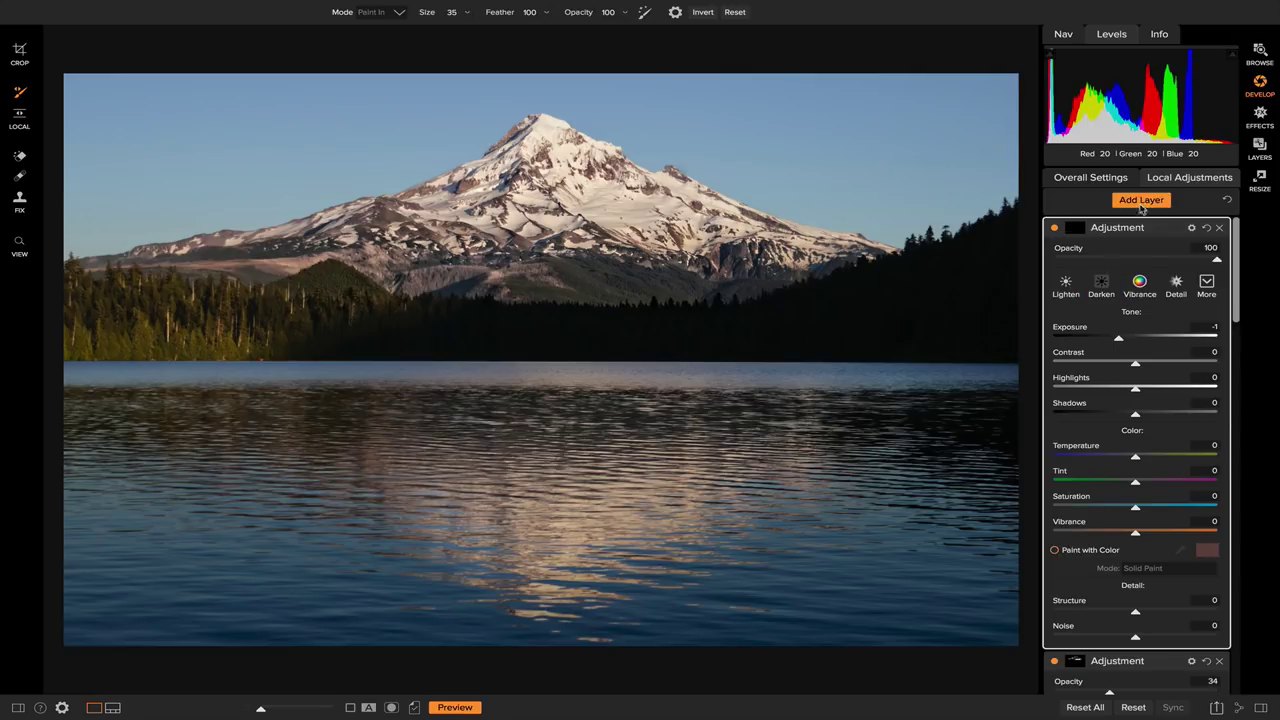
{"action": "left_click", "coordinate": [1066, 285]}
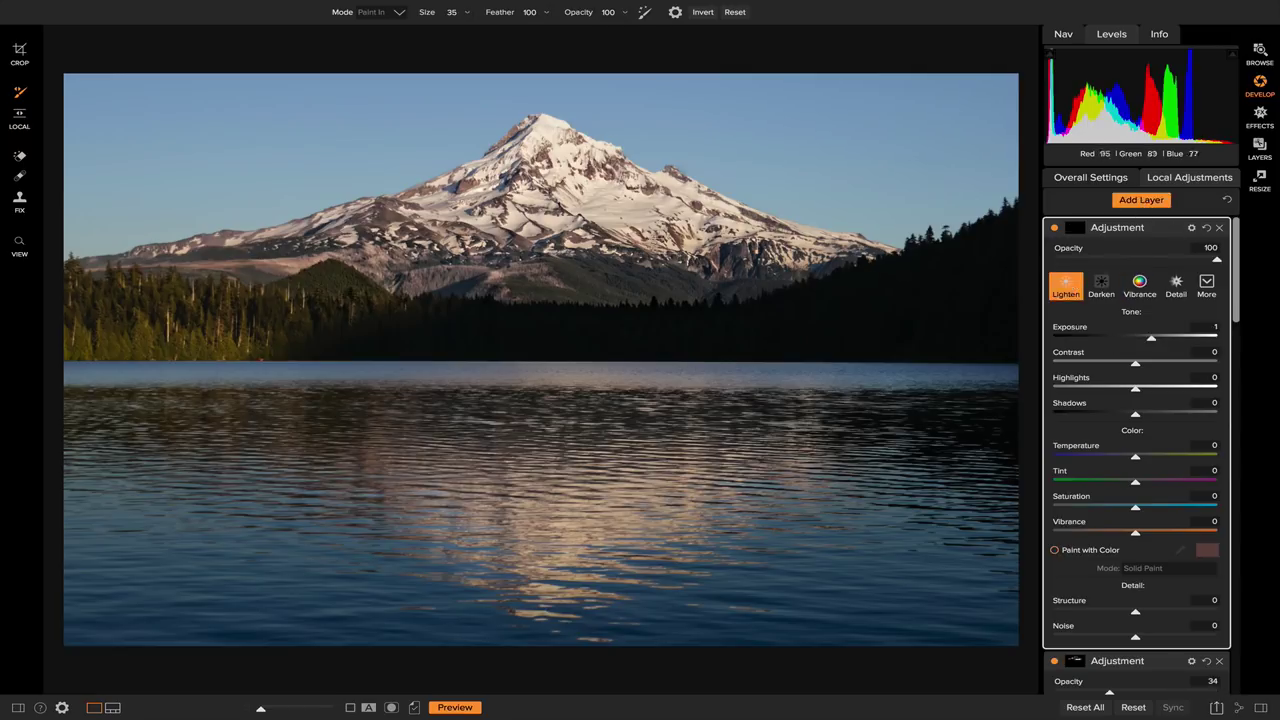
{"action": "key", "text": "bracketright"}
{"action": "key", "text": "bracketright"}
{"action": "key", "text": "bracketright"}
{"action": "key", "text": "bracketright"}
{"action": "key", "text": "bracketright"}
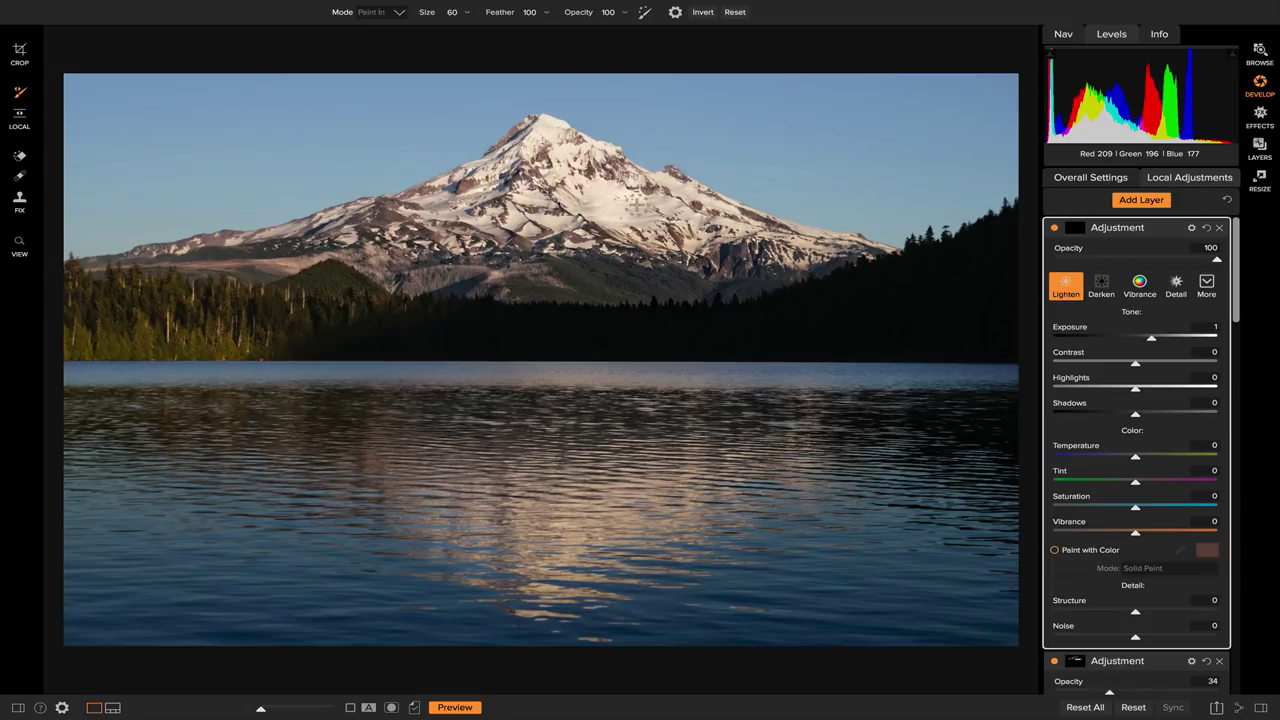
{"action": "mouse_move", "coordinate": [633, 212]}
{"action": "left_mouse_down"}
{"action": "mouse_move", "coordinate": [662, 205]}
{"action": "mouse_move", "coordinate": [702, 226]}
{"action": "mouse_move", "coordinate": [620, 210]}
{"action": "mouse_move", "coordinate": [540, 125]}
{"action": "mouse_move", "coordinate": [455, 215]}
{"action": "mouse_move", "coordinate": [482, 195]}
{"action": "mouse_move", "coordinate": [518, 220]}
{"action": "mouse_move", "coordinate": [558, 222]}
{"action": "left_mouse_up"}
{"action": "mouse_move", "coordinate": [690, 220]}
{"action": "left_mouse_down"}
{"action": "mouse_move", "coordinate": [810, 240]}
{"action": "mouse_move", "coordinate": [680, 190]}
{"action": "mouse_move", "coordinate": [430, 215]}
{"action": "mouse_move", "coordinate": [488, 180]}
{"action": "mouse_move", "coordinate": [548, 224]}
{"action": "mouse_move", "coordinate": [528, 228]}
{"action": "mouse_move", "coordinate": [580, 244]}
{"action": "mouse_move", "coordinate": [806, 258]}
{"action": "mouse_move", "coordinate": [662, 254]}
{"action": "mouse_move", "coordinate": [578, 187]}
{"action": "left_mouse_up"}
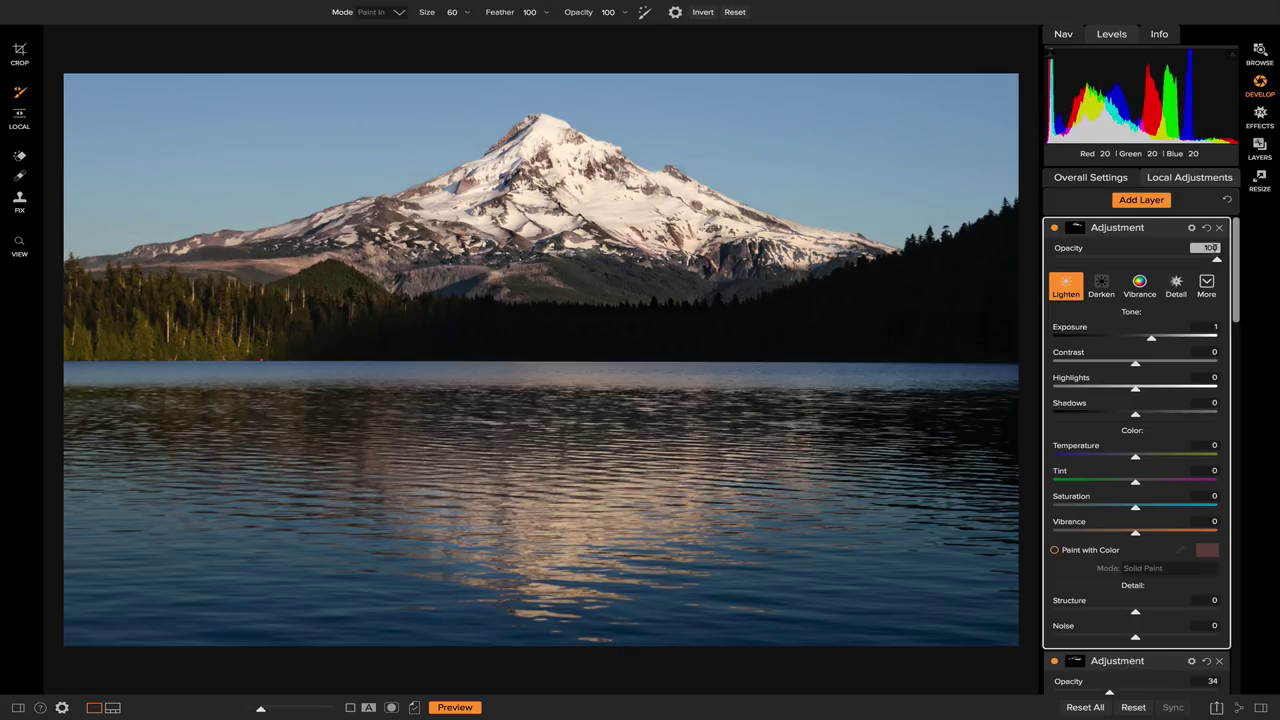
{"action": "left_click_drag", "start_coordinate": [1219, 263], "coordinate": [1134, 264]}
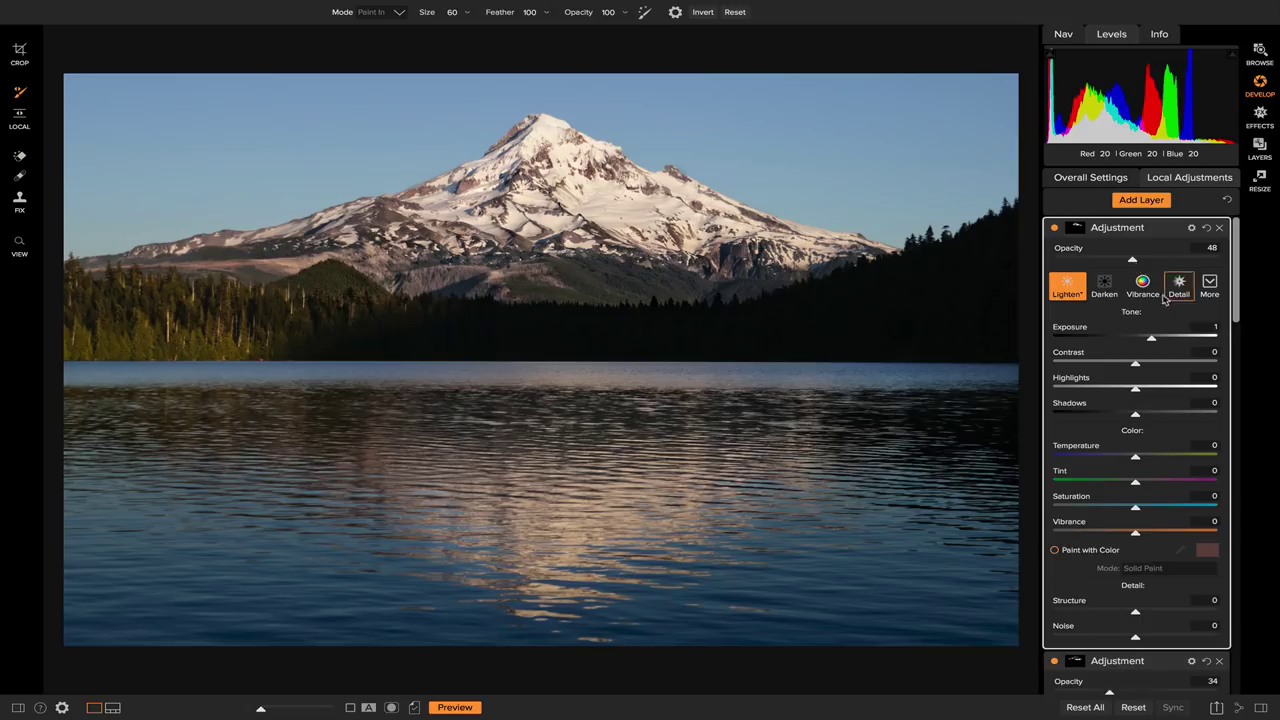
Turn on Solo Mode and collapse all the local adjustments into a compact list
{"action": "scroll", "coordinate": [1176, 326], "scroll_direction": "down", "scroll_amount": 5}
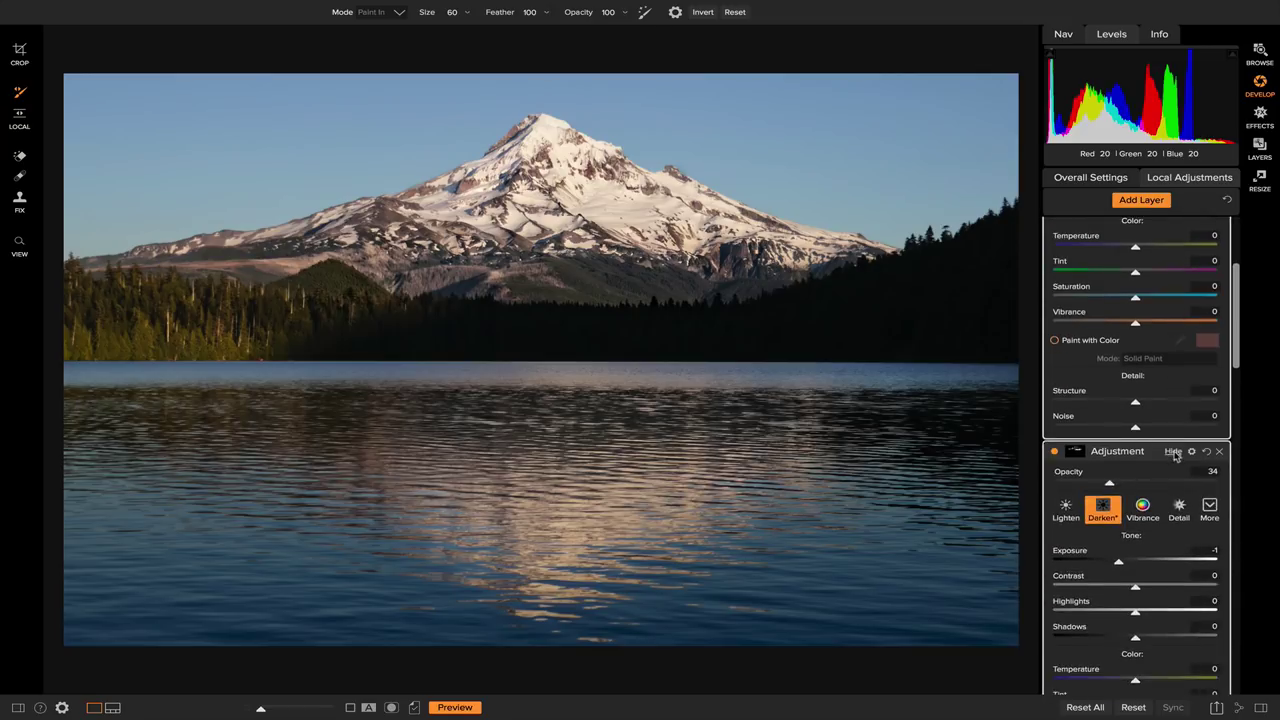
{"action": "left_click", "coordinate": [1176, 454]}
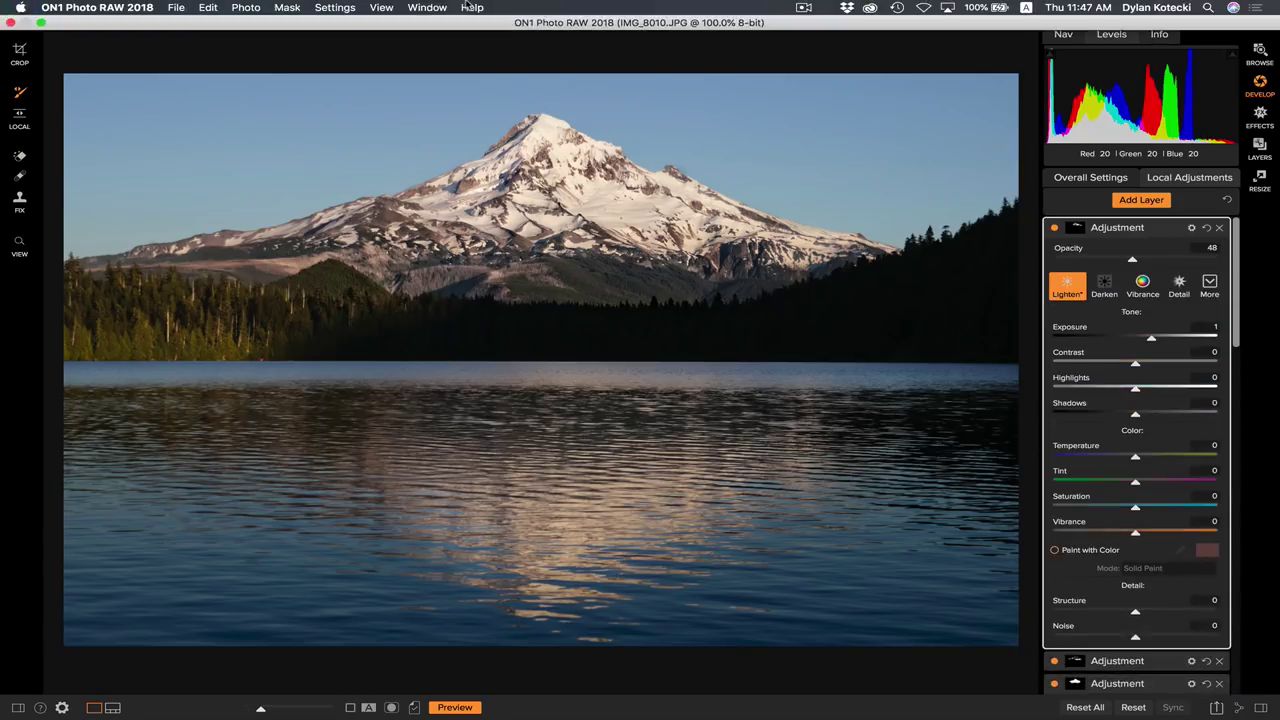
{"action": "left_click", "coordinate": [427, 7]}
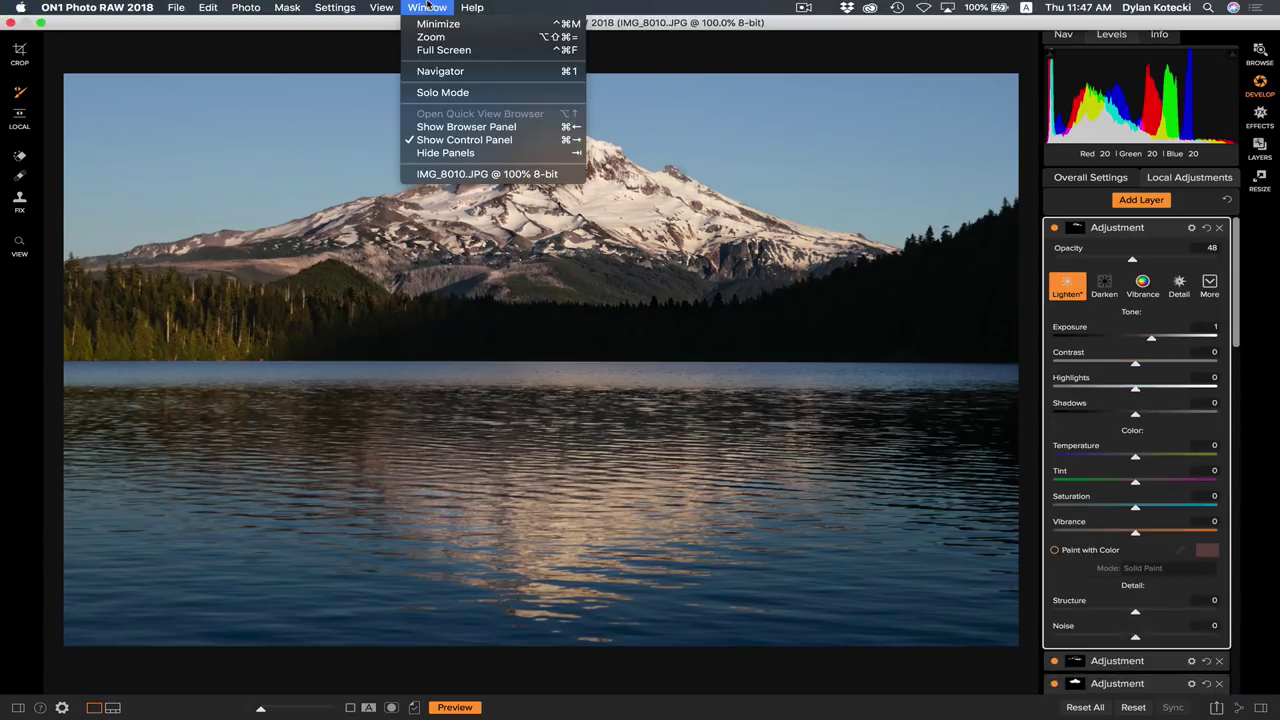
{"action": "left_click", "coordinate": [443, 92]}
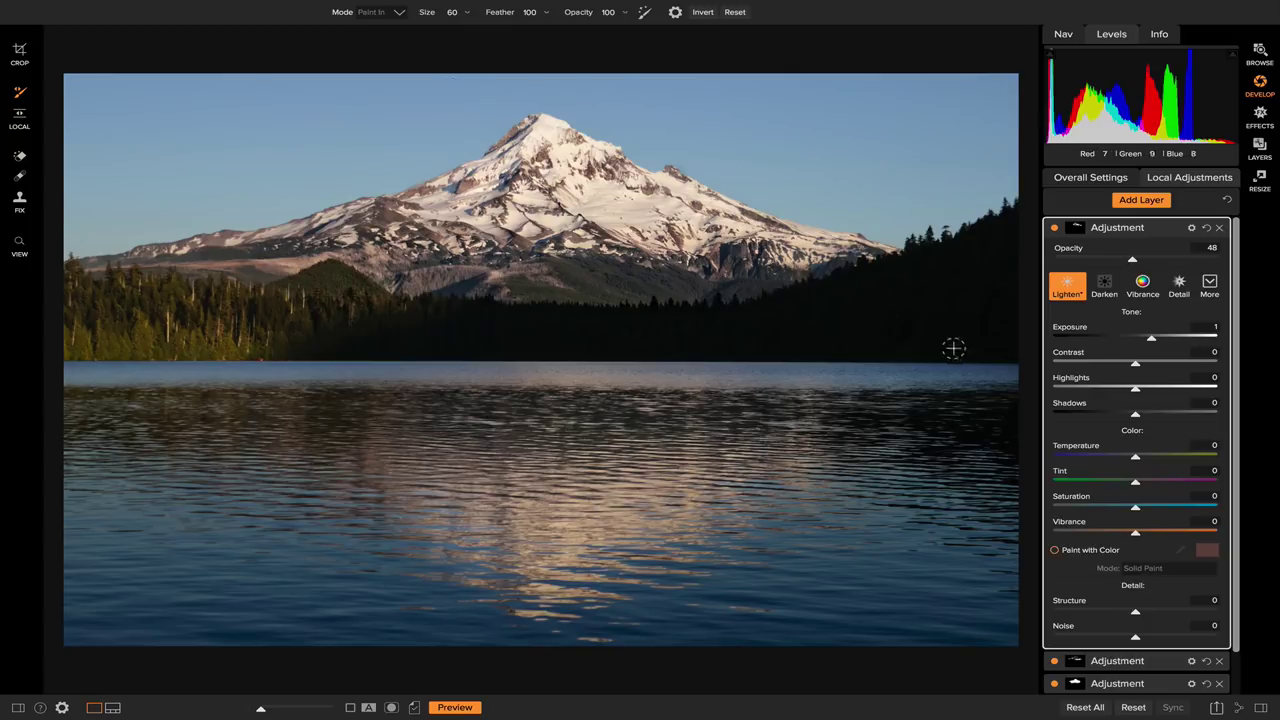
{"action": "scroll", "coordinate": [1170, 510], "scroll_direction": "down", "scroll_amount": 2}
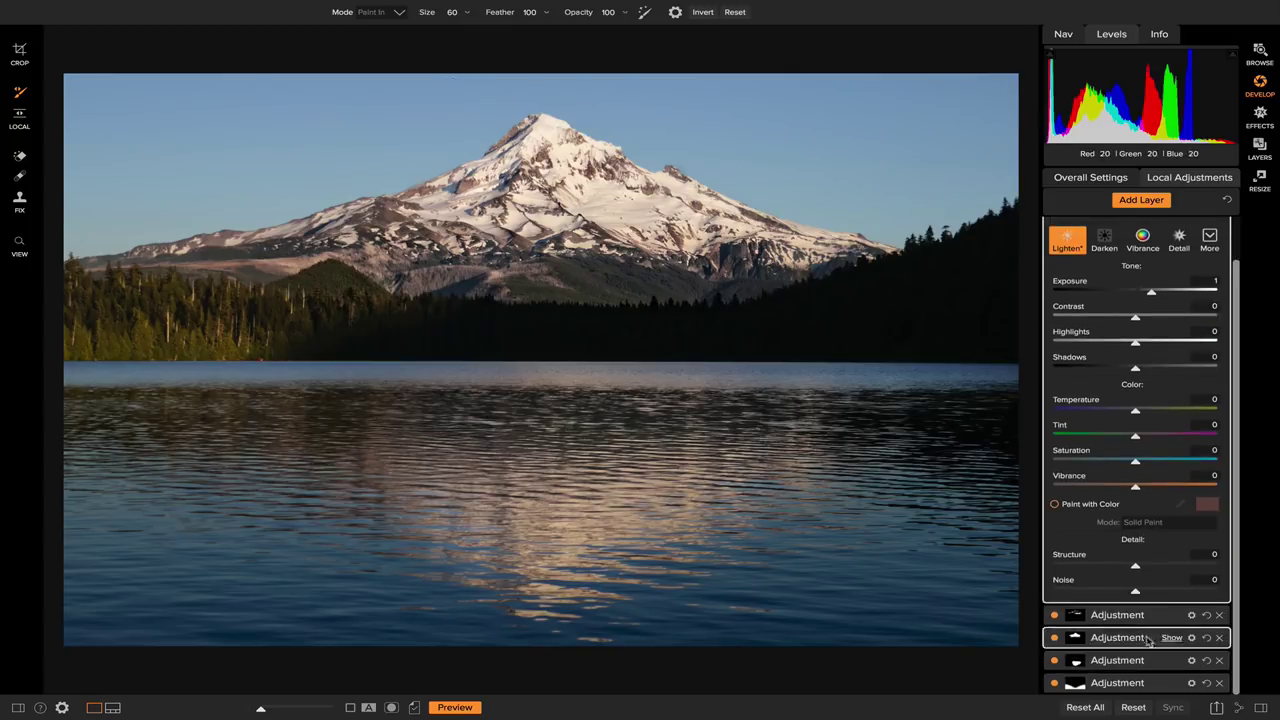
{"action": "scroll", "coordinate": [1172, 500], "scroll_direction": "up", "scroll_amount": 2}
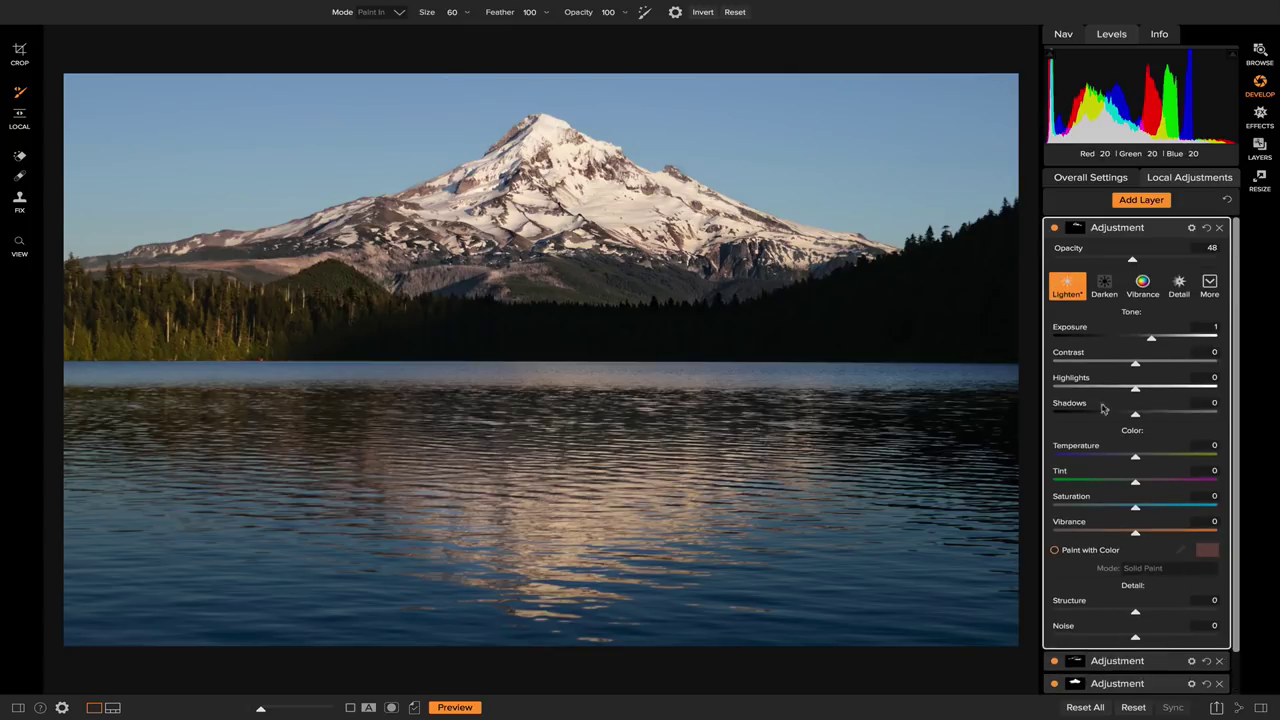
{"action": "left_click", "coordinate": [1174, 229]}
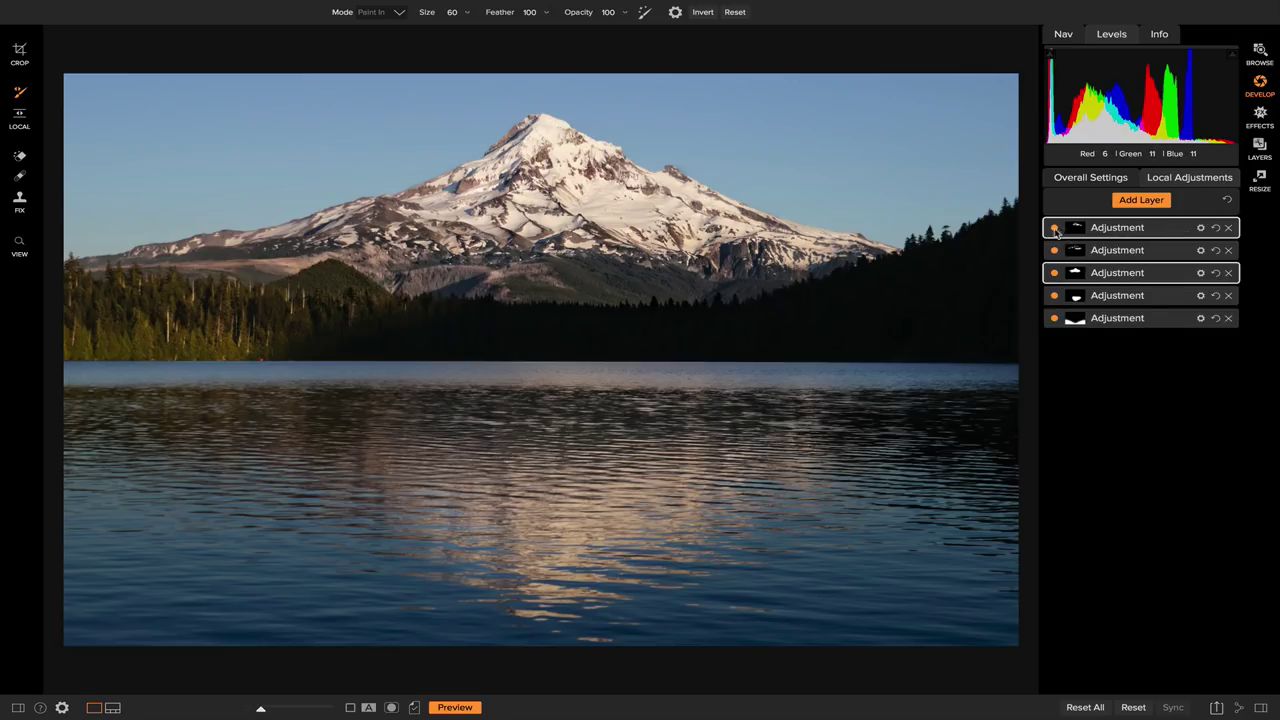
Compare the lake photo by switching all five local adjustments off and back on one at a time
{"action": "left_click", "coordinate": [1054, 228]}
{"action": "left_click", "coordinate": [1054, 250]}
{"action": "left_click", "coordinate": [1054, 273]}
{"action": "left_click", "coordinate": [1054, 295]}
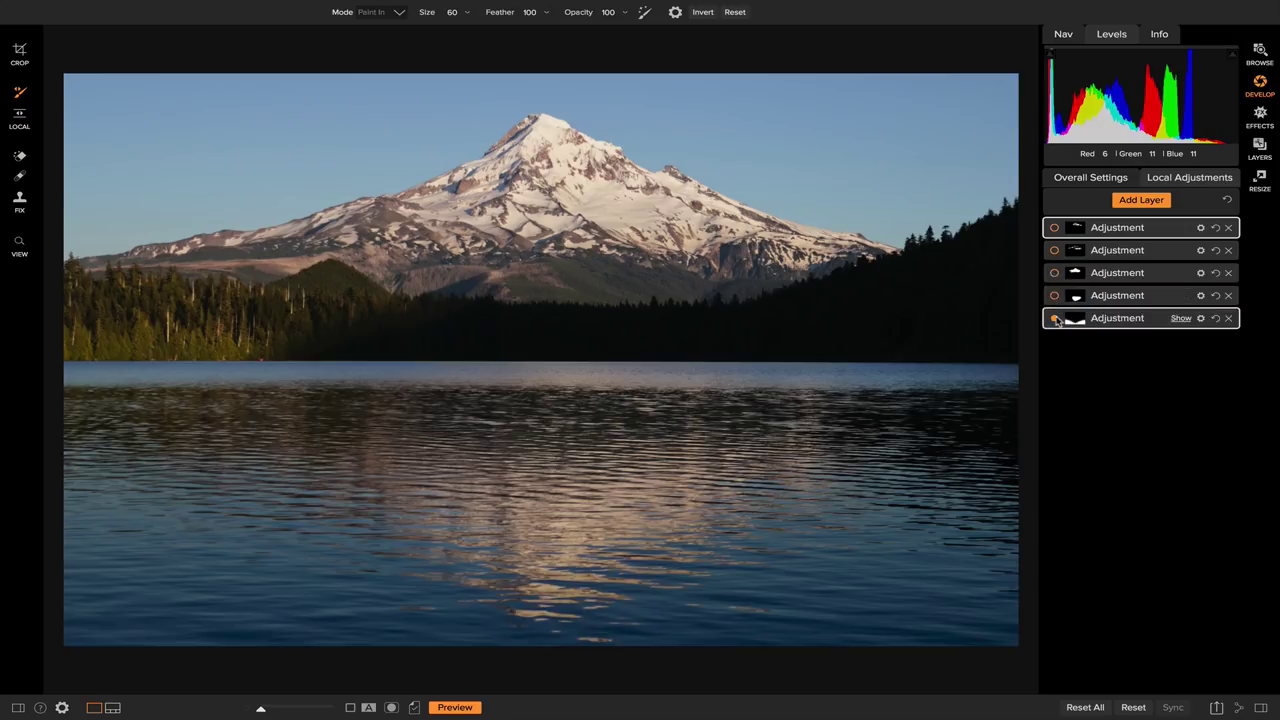
{"action": "left_click", "coordinate": [1054, 318]}
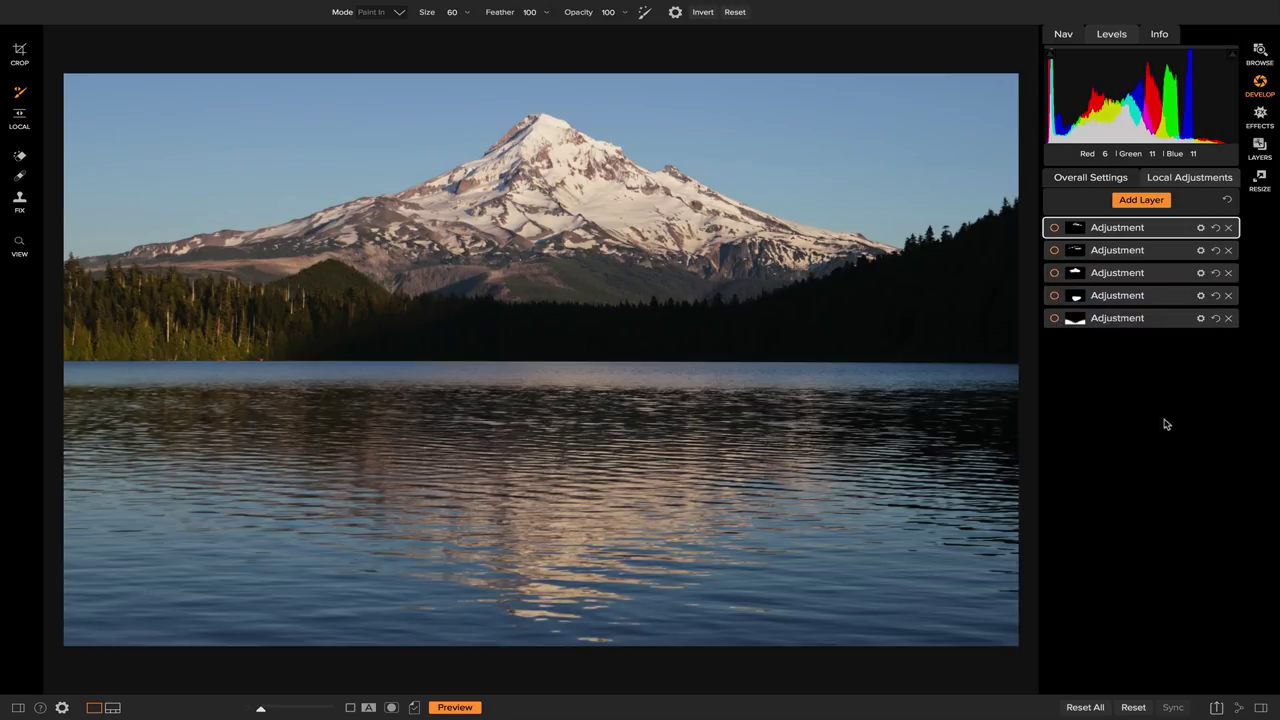
{"action": "left_click", "coordinate": [1054, 318]}
{"action": "left_click", "coordinate": [1054, 295]}
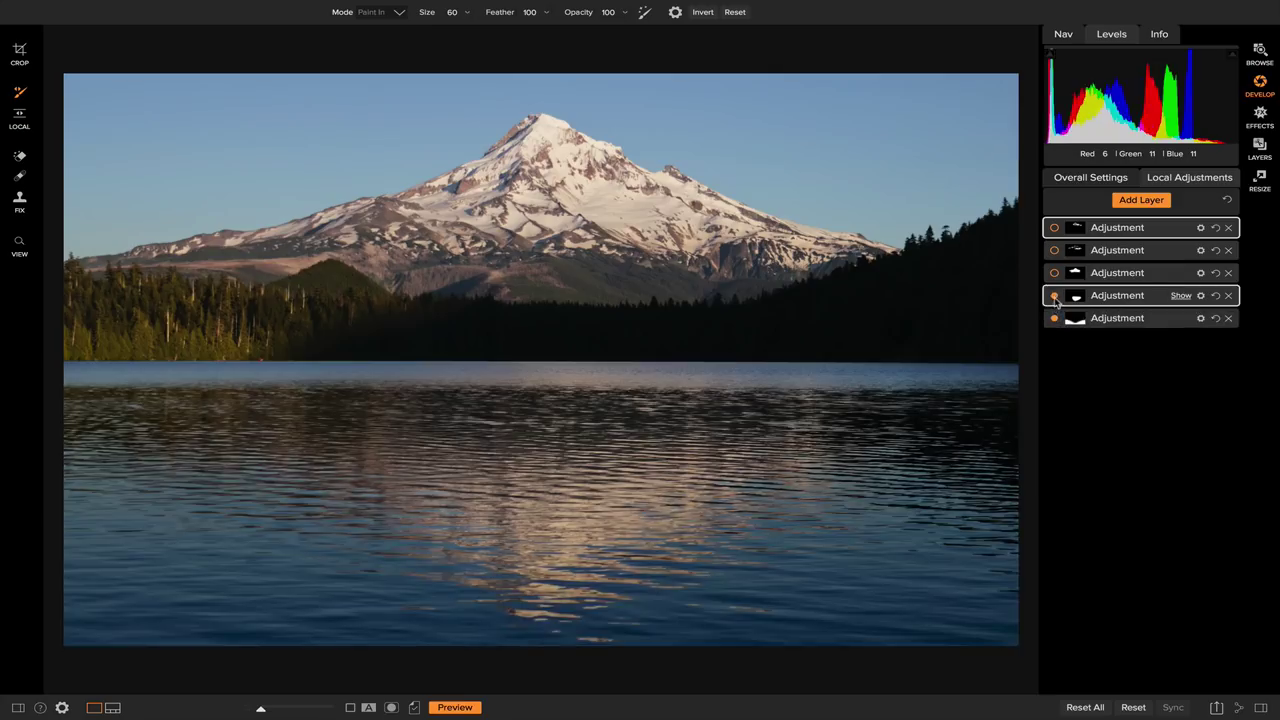
{"action": "left_click", "coordinate": [1054, 273]}
{"action": "left_click", "coordinate": [1054, 250]}
{"action": "left_click", "coordinate": [1054, 228]}
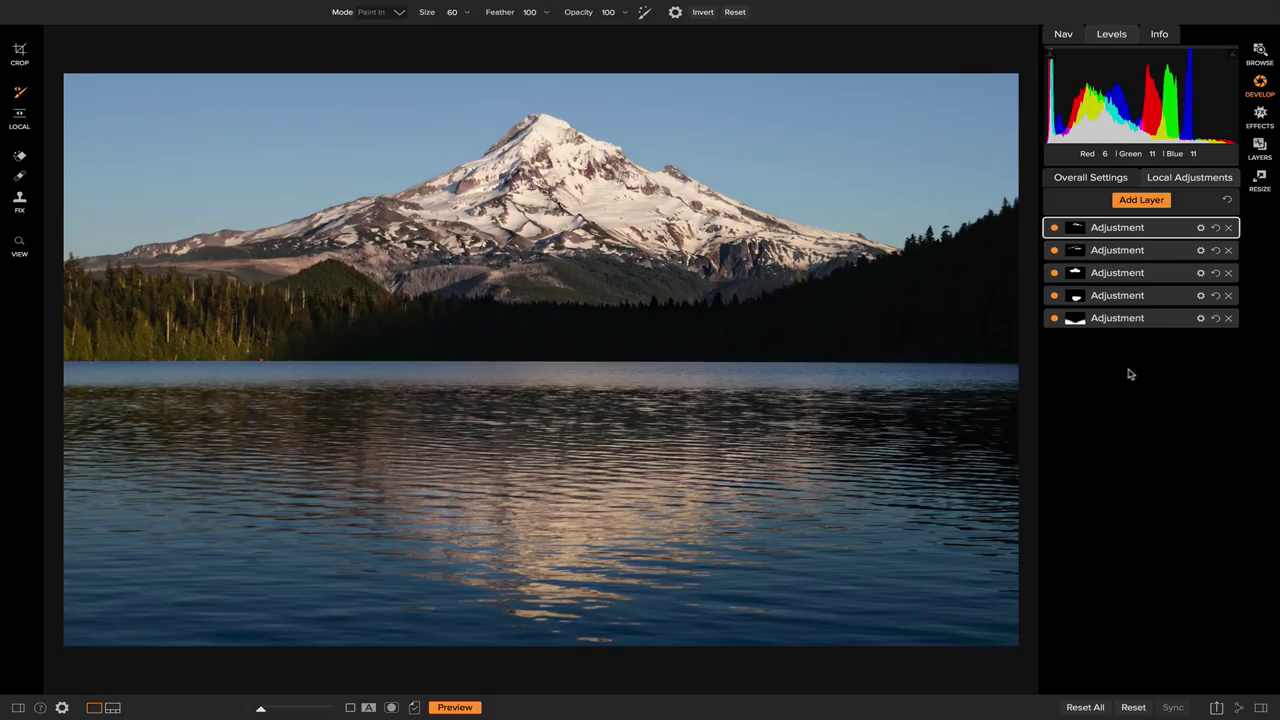
Switch to the Effects module and add a Vignette filter with the Big Softy preset to the lake photo
{"action": "left_click", "coordinate": [1259, 118]}
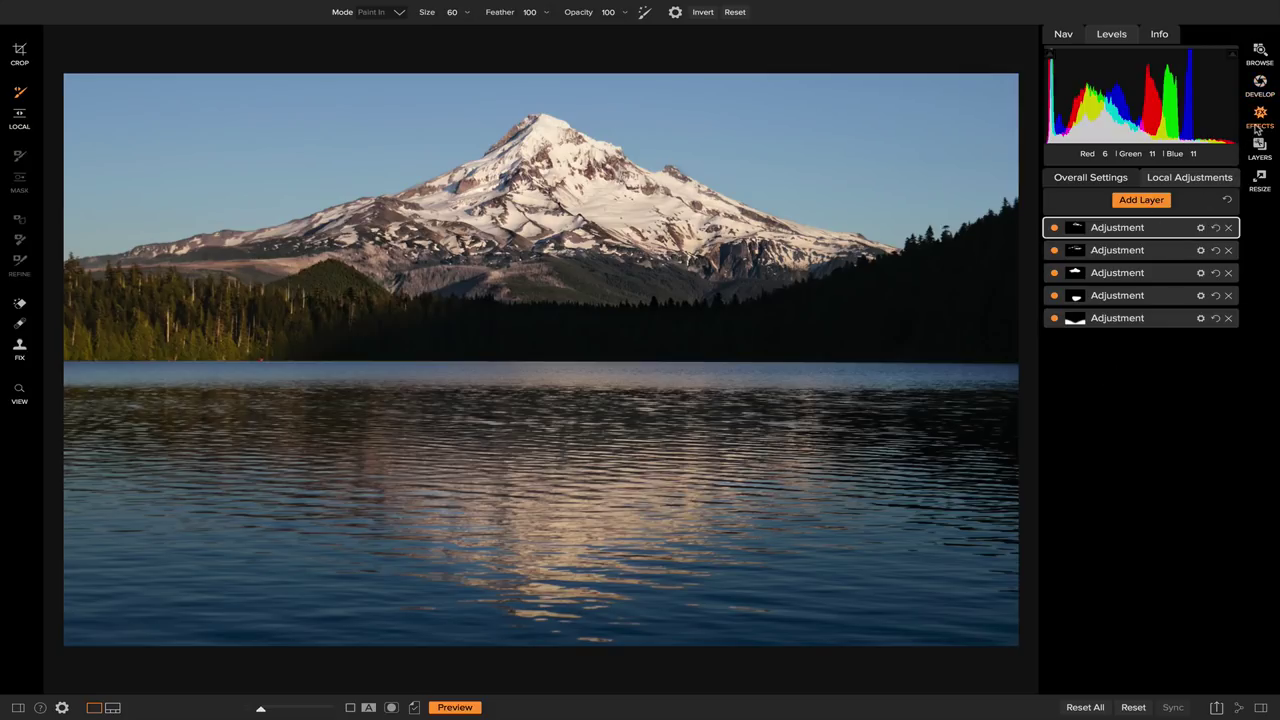
{"action": "left_click", "coordinate": [1131, 177]}
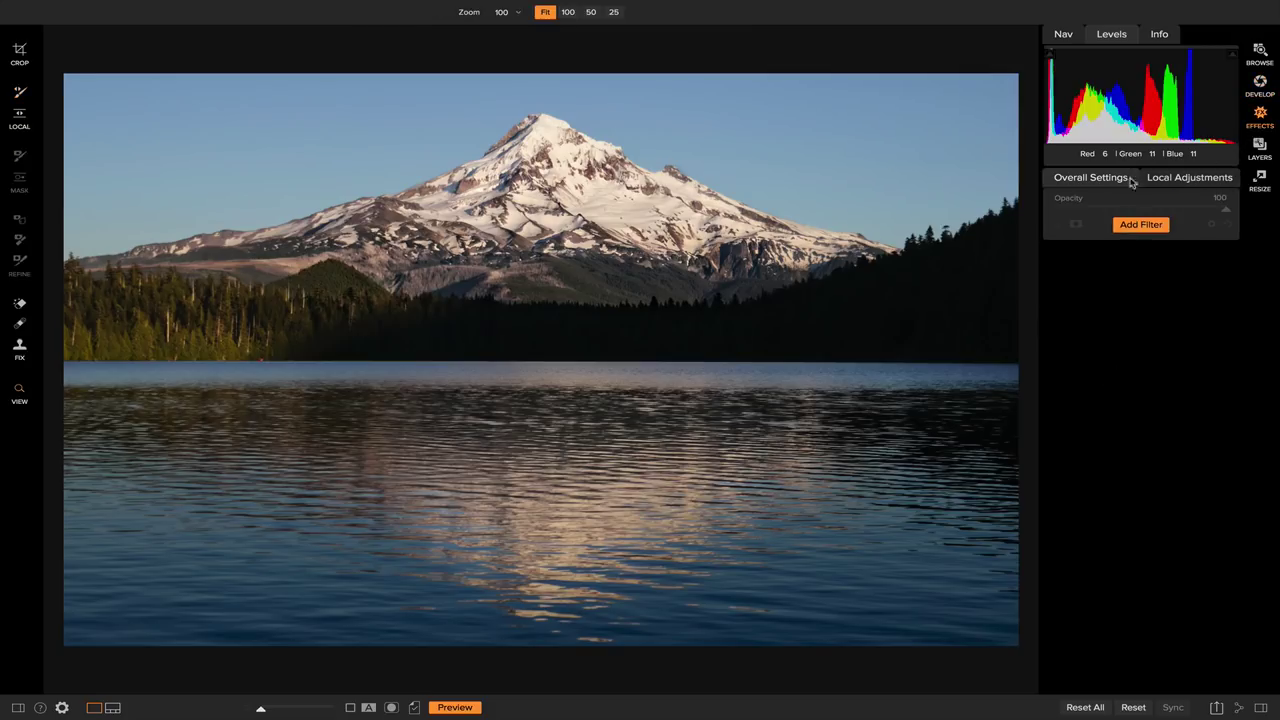
{"action": "left_click", "coordinate": [1140, 222]}
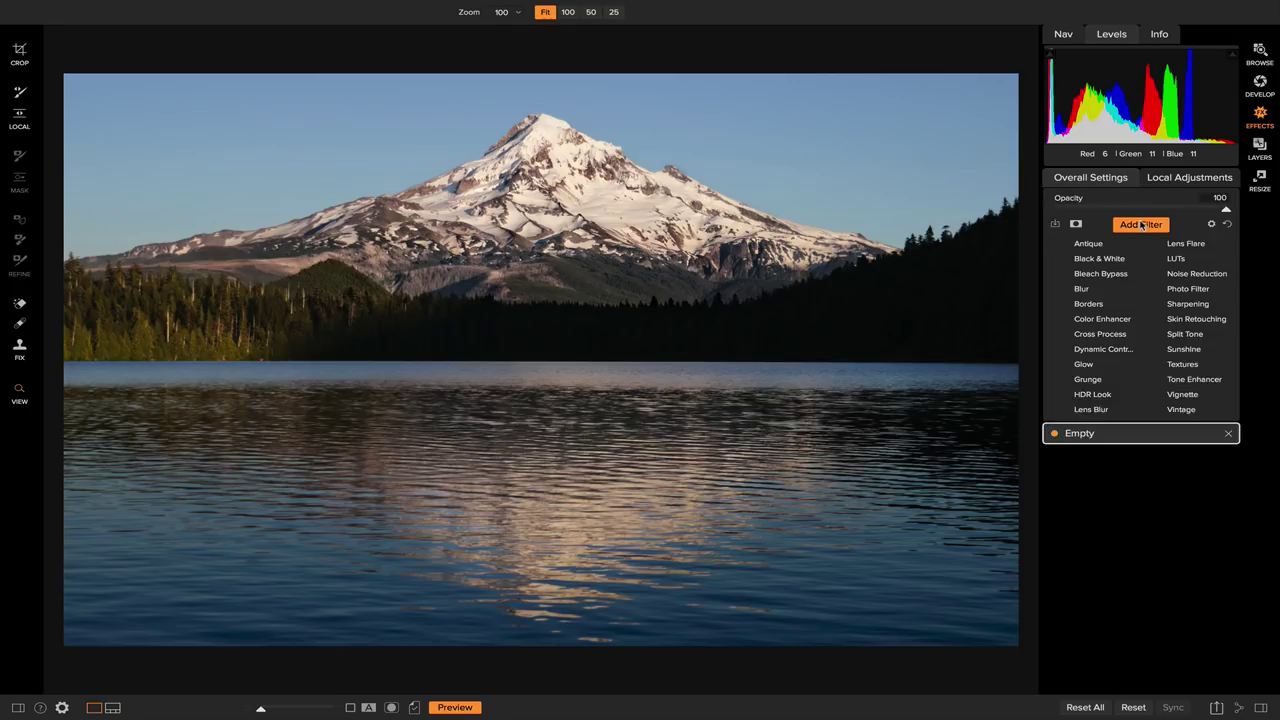
{"action": "left_click", "coordinate": [1190, 396]}
{"action": "left_click", "coordinate": [1142, 311]}
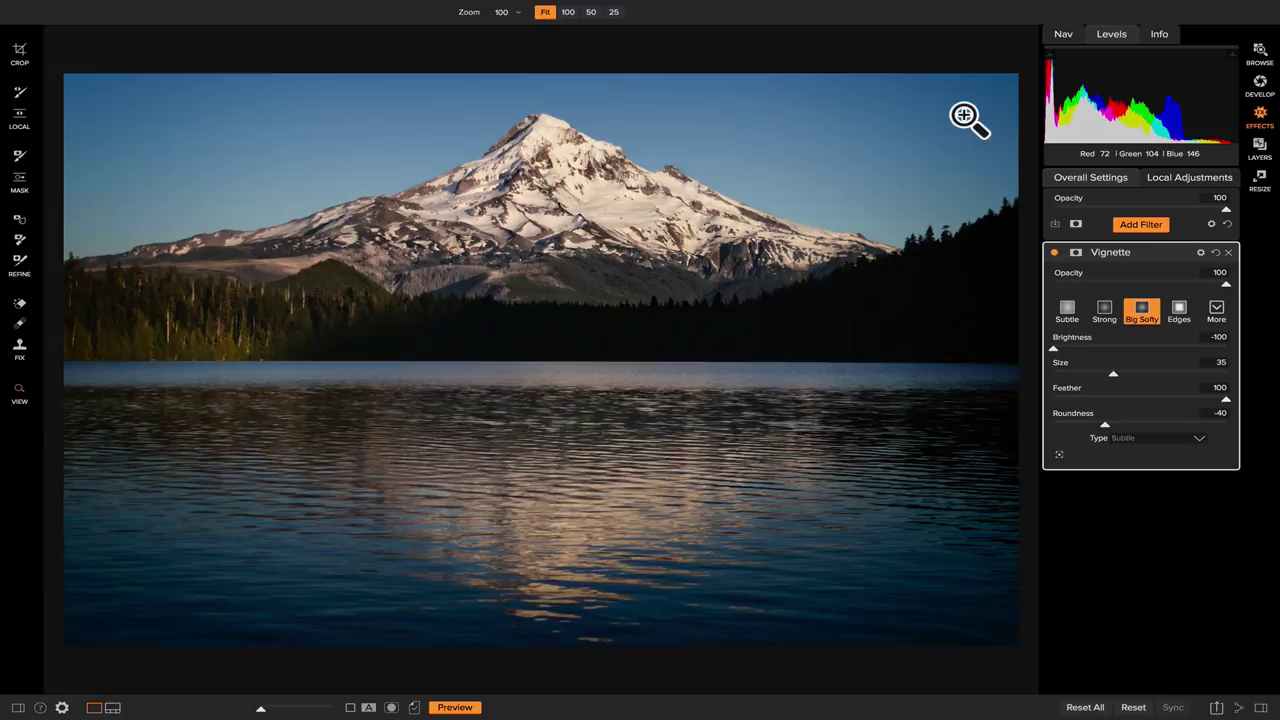
Compare the finished lake photo with the original by repeatedly switching the before view on and off
{"action": "key", "text": "backslash"}
{"action": "key", "text": "backslash"}
{"action": "key", "text": "backslash"}
{"action": "key", "text": "backslash"}
{"action": "key", "text": "backslash"}
{"action": "key", "text": "backslash"}
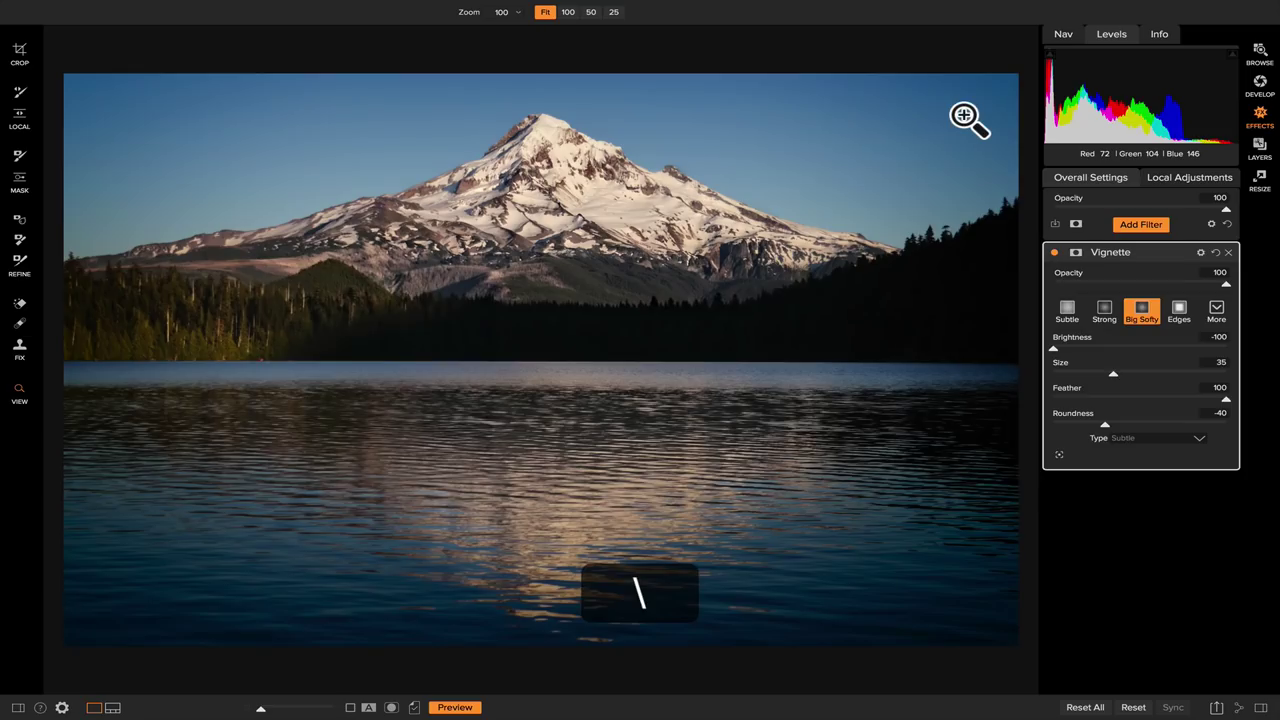